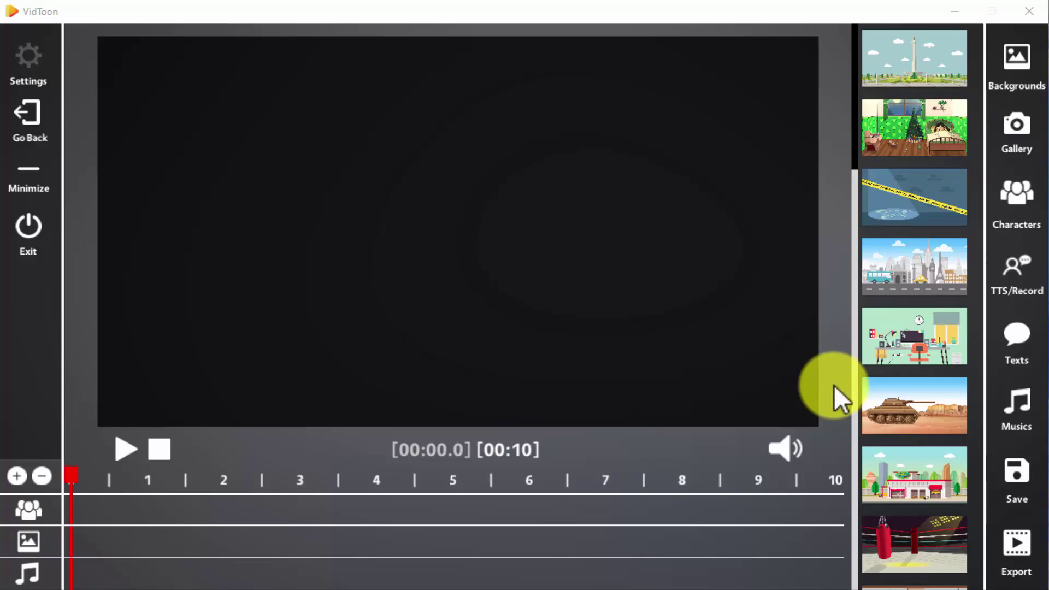
Step: Place the city street background clip at the start of the background track, then browse Characters and Musics
{"action": "left_click", "coordinate": [891, 266]}
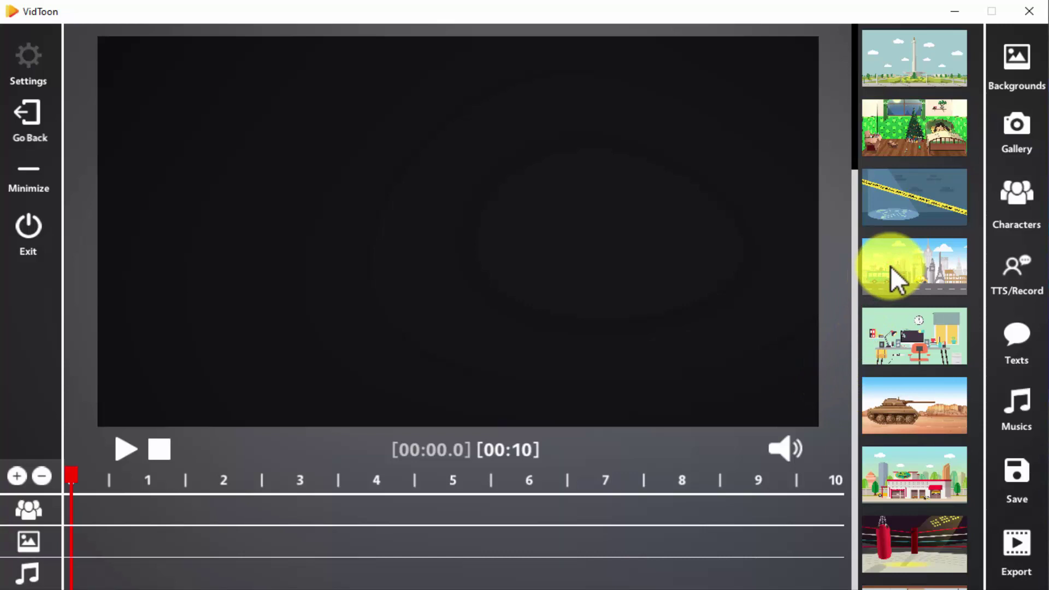
{"action": "left_click_drag", "start_coordinate": [891, 266], "coordinate": [95, 548]}
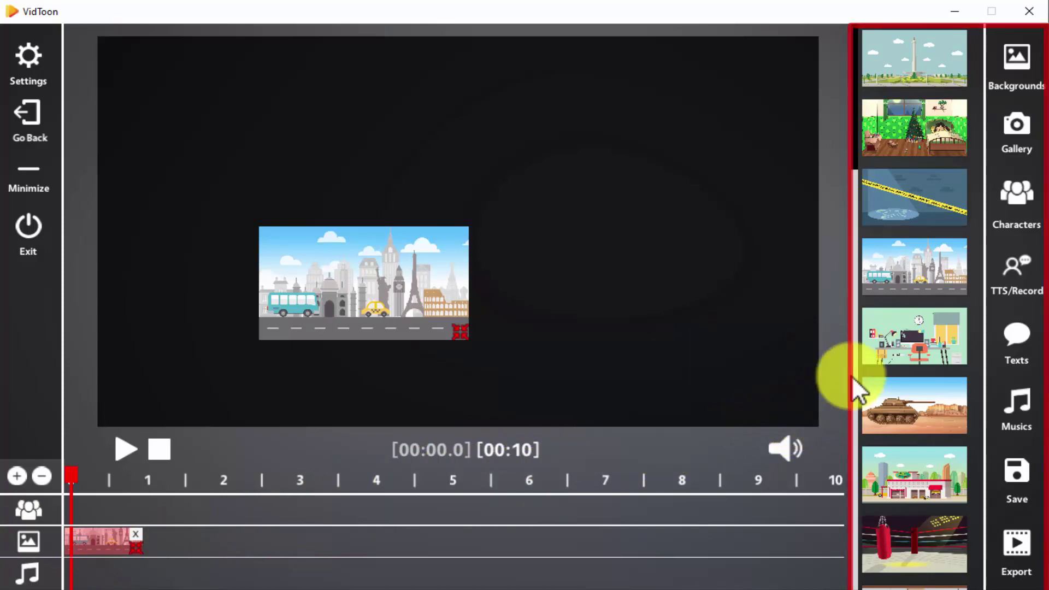
{"action": "left_click", "coordinate": [1012, 196]}
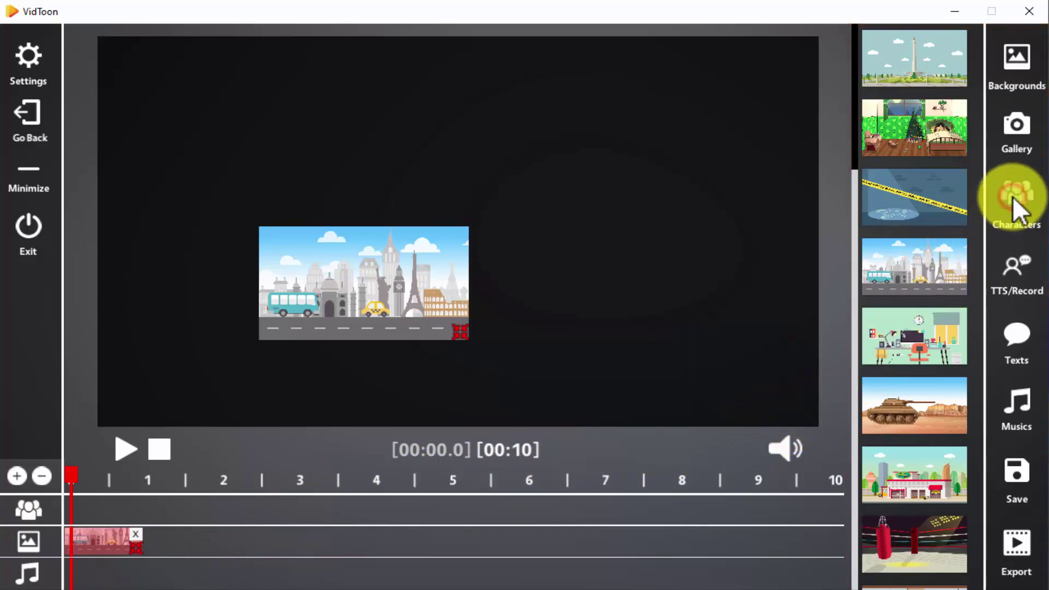
{"action": "left_click", "coordinate": [1025, 424]}
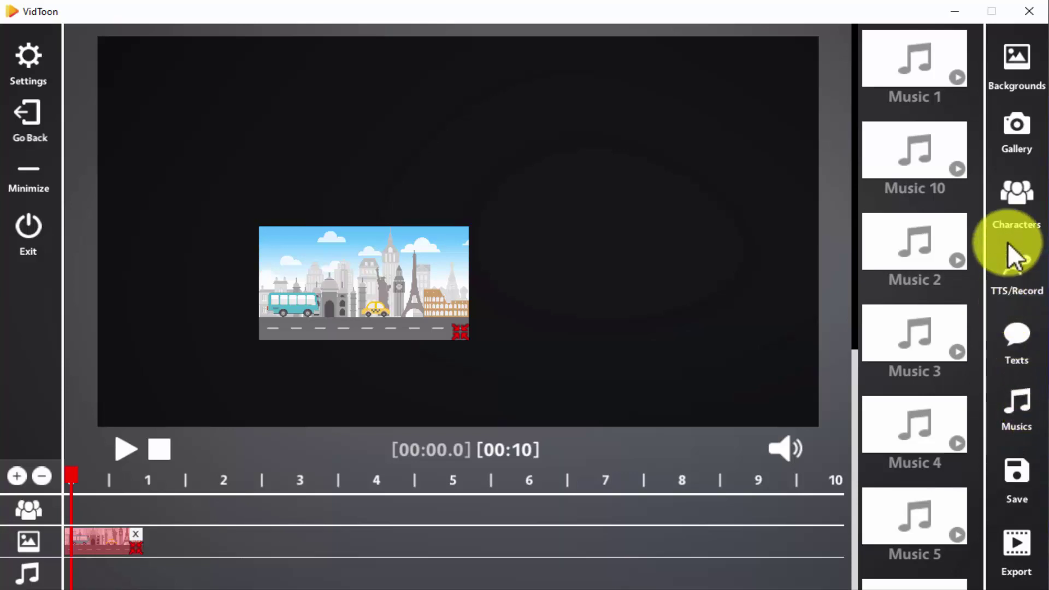
Step: Import Bag.jpg into the image gallery, then bring up the TTS/Record options
{"action": "left_click", "coordinate": [998, 150]}
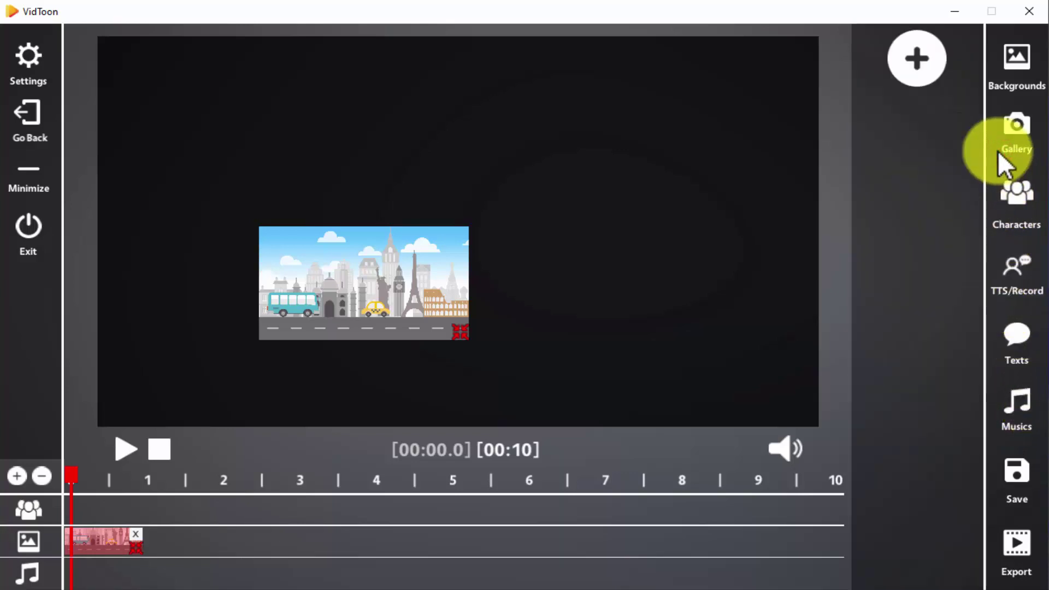
{"action": "left_click", "coordinate": [925, 63]}
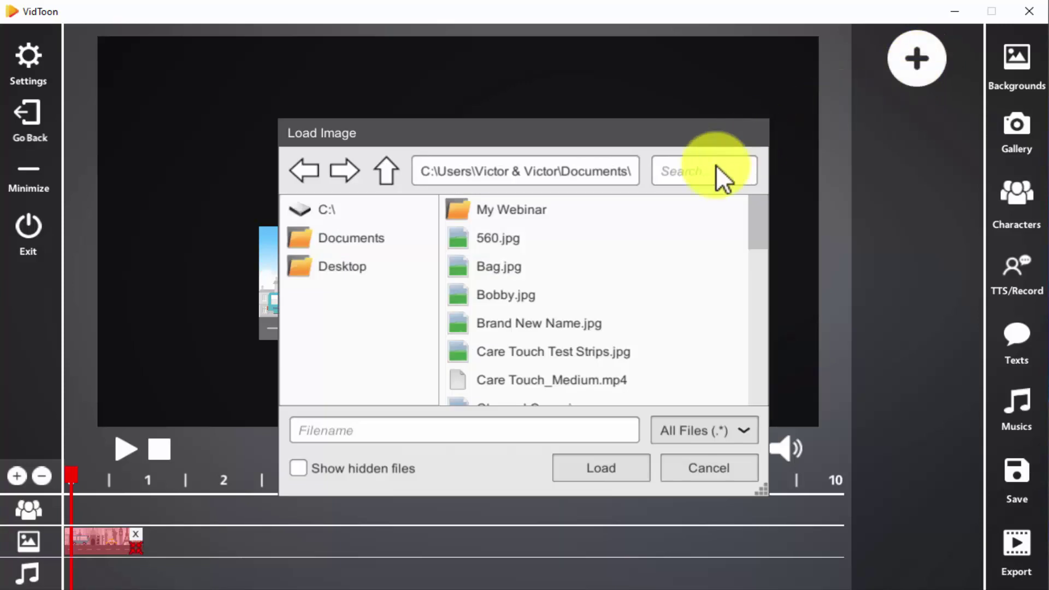
{"action": "left_click", "coordinate": [516, 264]}
{"action": "double_click", "coordinate": [515, 264]}
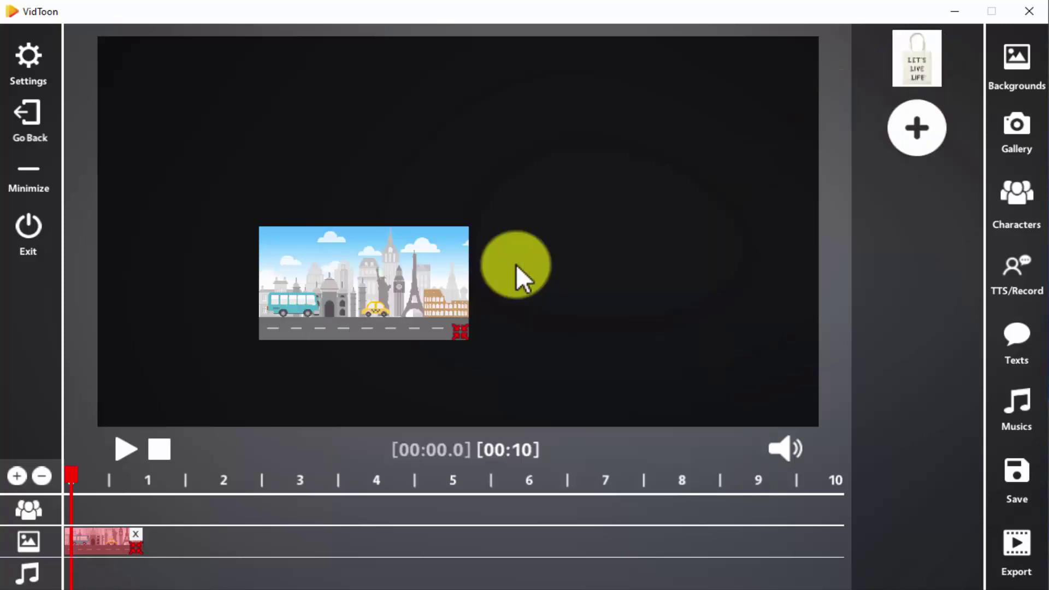
{"action": "left_click", "coordinate": [1026, 279]}
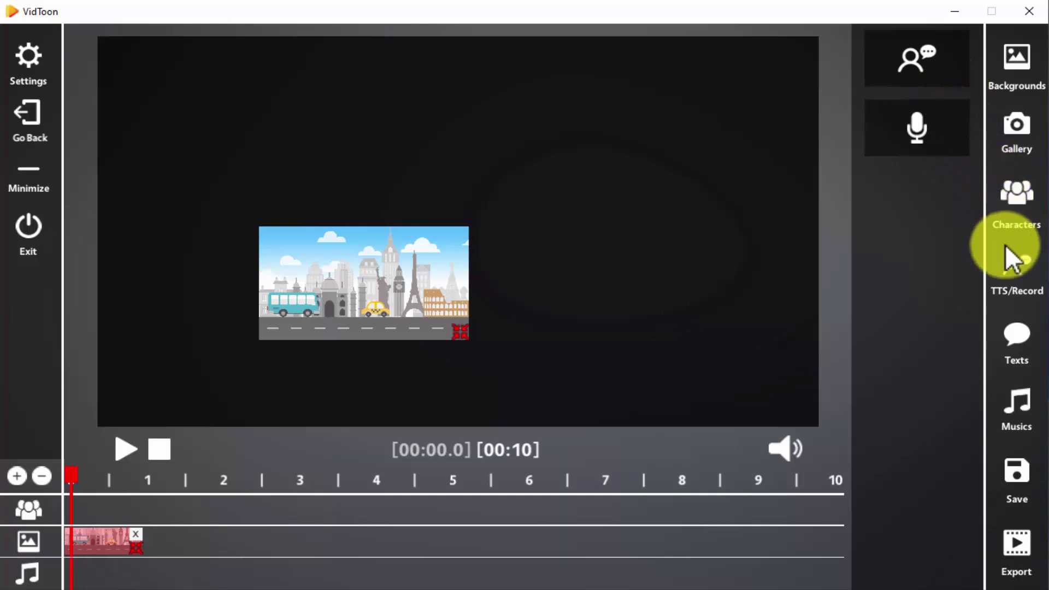
Step: Show the Texts panel with its text bubble options
{"action": "left_click", "coordinate": [1023, 335]}
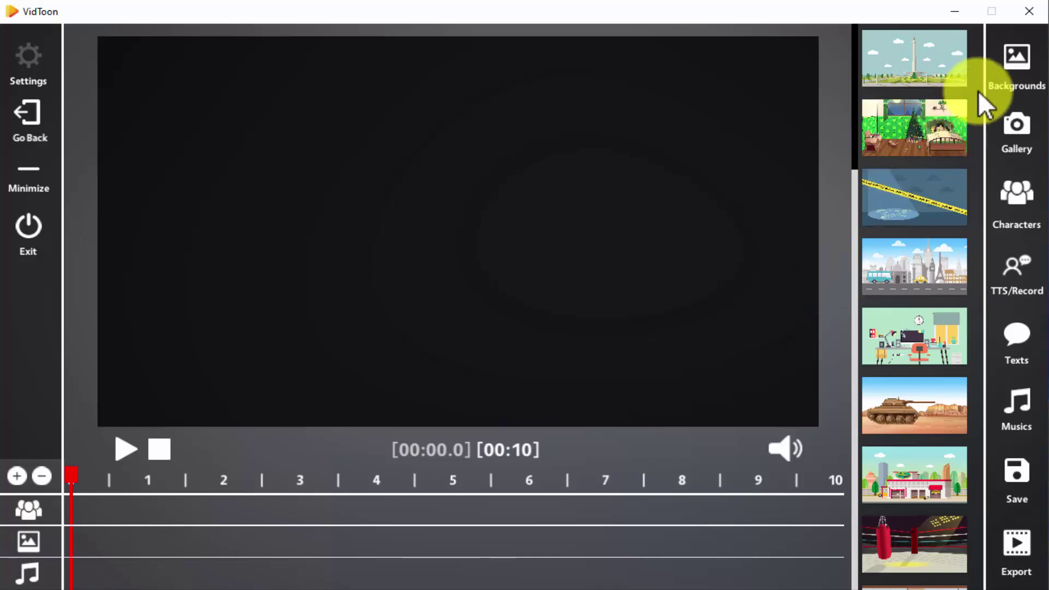
Step: Add the crime-scene background, then a longer office background, to the background track, and select the crime-scene clip
{"action": "left_click", "coordinate": [1005, 66]}
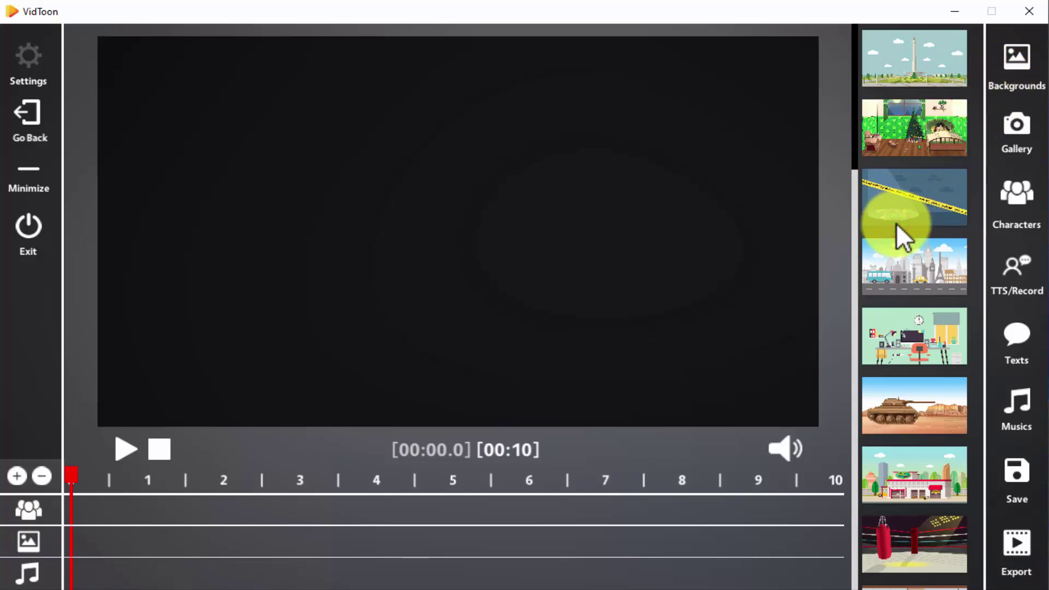
{"action": "left_click_drag", "start_coordinate": [896, 223], "coordinate": [265, 555]}
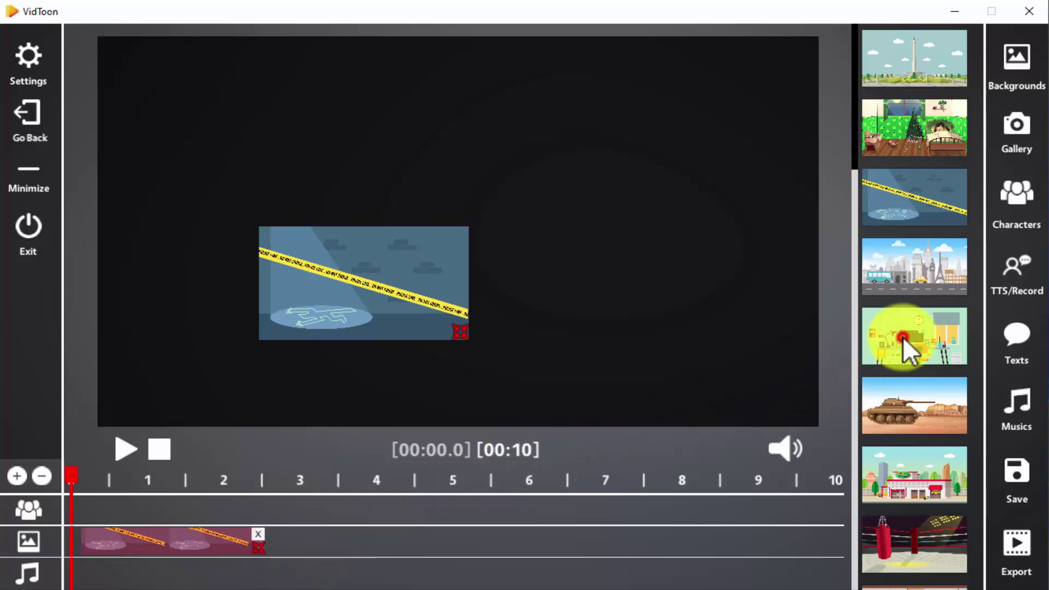
{"action": "left_click_drag", "start_coordinate": [902, 337], "coordinate": [306, 542]}
{"action": "left_click", "coordinate": [229, 552]}
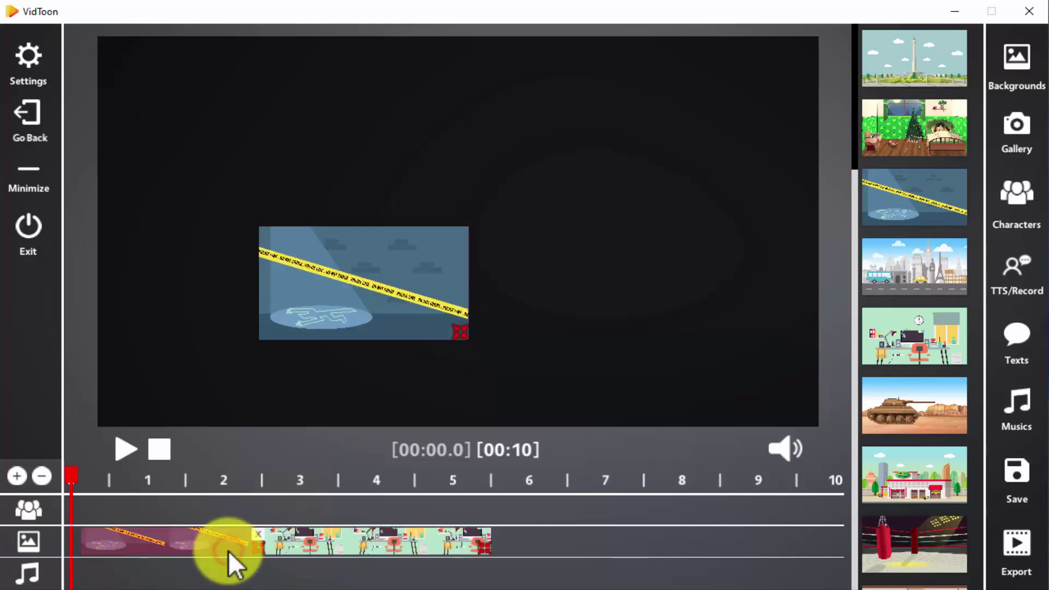
Step: Move the crime-scene image to the canvas's top-left corner and stretch it to cover the canvas
{"action": "left_click", "coordinate": [372, 331]}
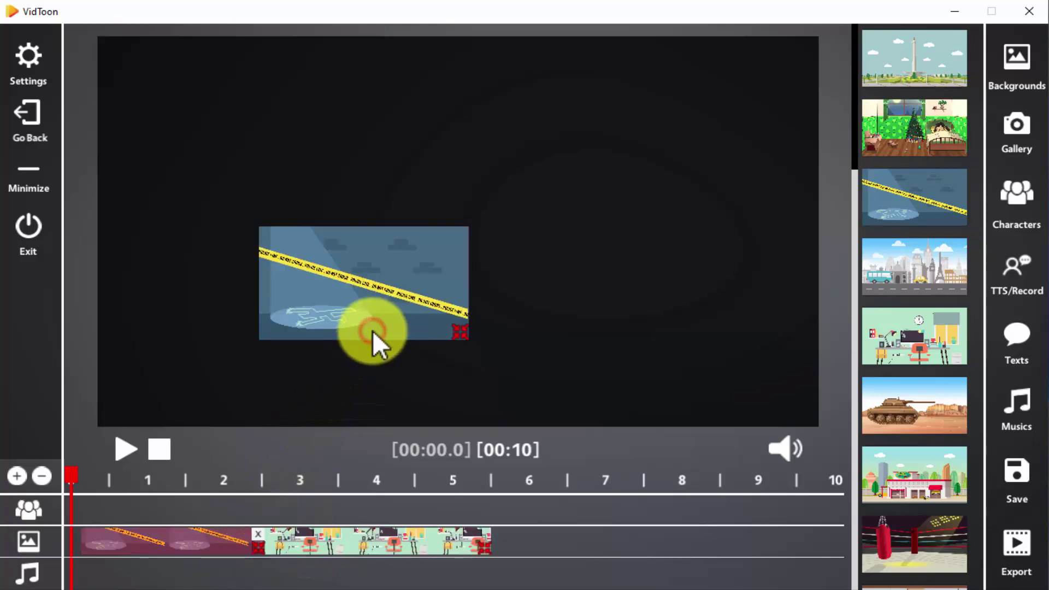
{"action": "left_click_drag", "start_coordinate": [373, 330], "coordinate": [200, 134]}
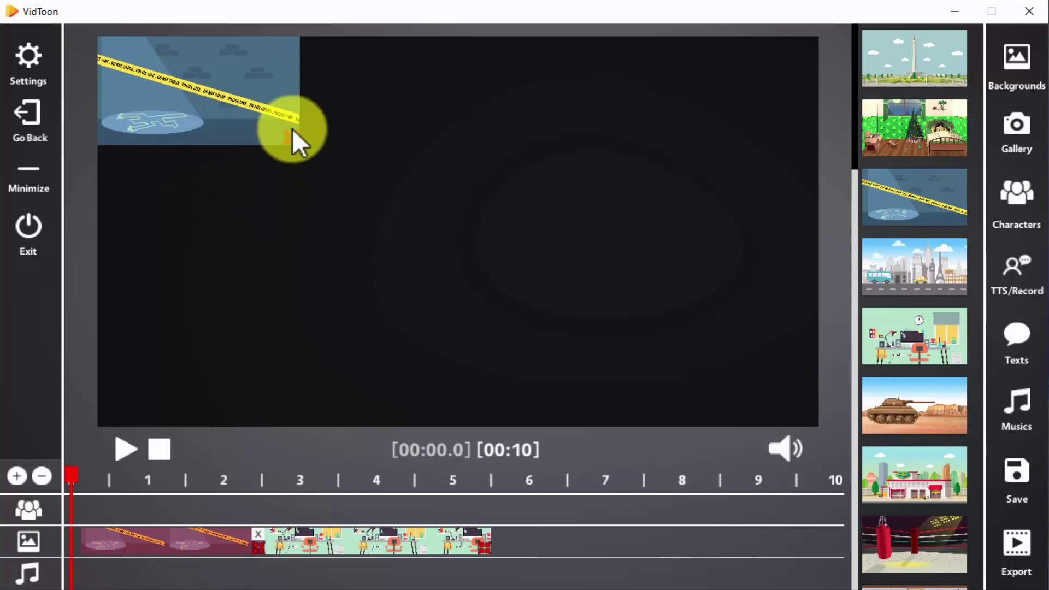
{"action": "left_click_drag", "start_coordinate": [292, 128], "coordinate": [476, 299]}
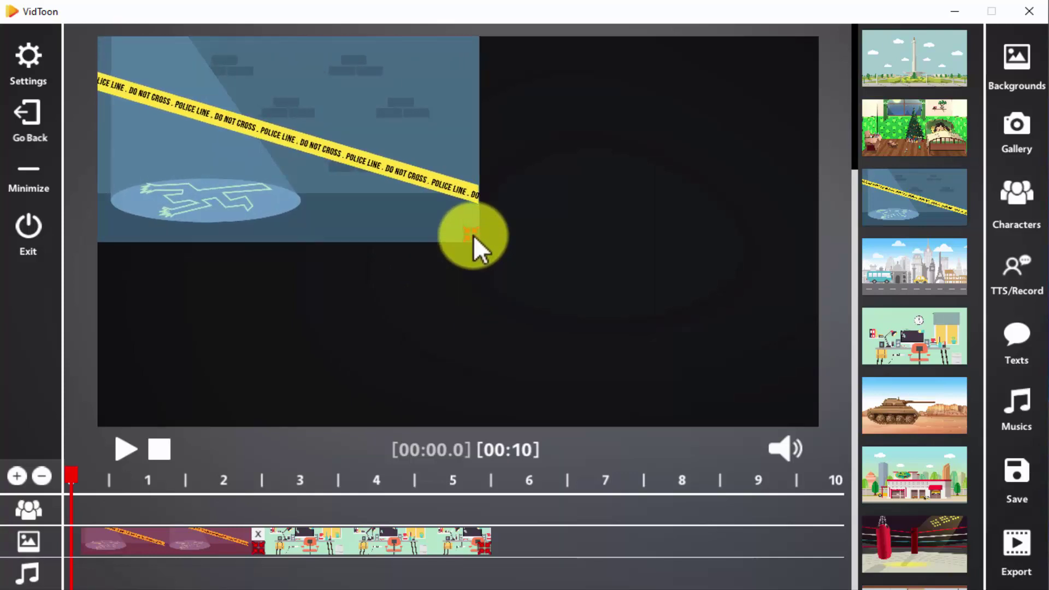
{"action": "left_click_drag", "start_coordinate": [473, 235], "coordinate": [813, 517]}
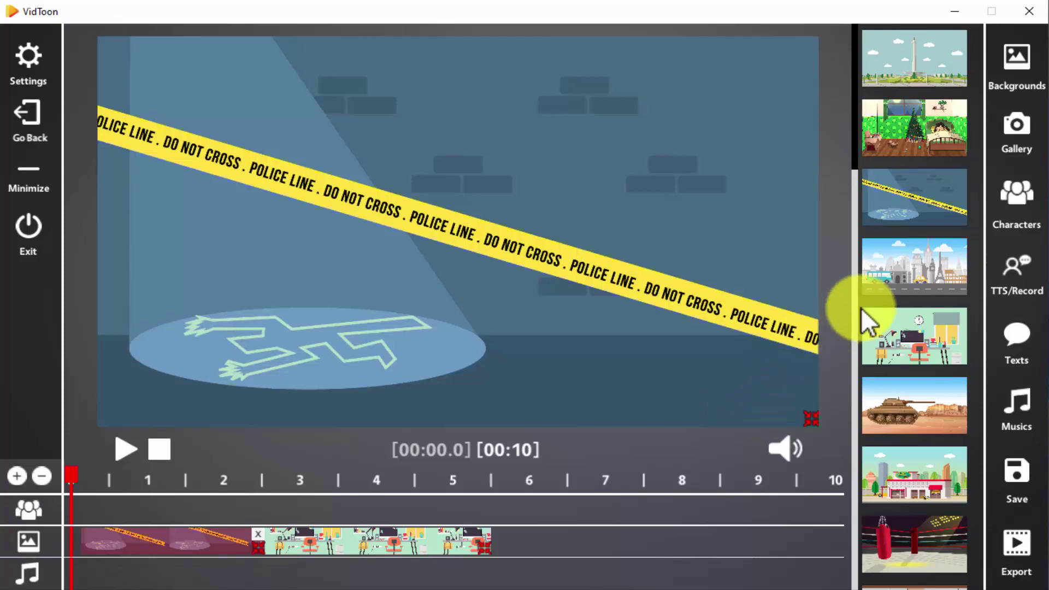
Step: Add BusinessCasual to the crime scene twice, arranging its two clips back to back up to about 5.5 s
{"action": "left_click", "coordinate": [1004, 209]}
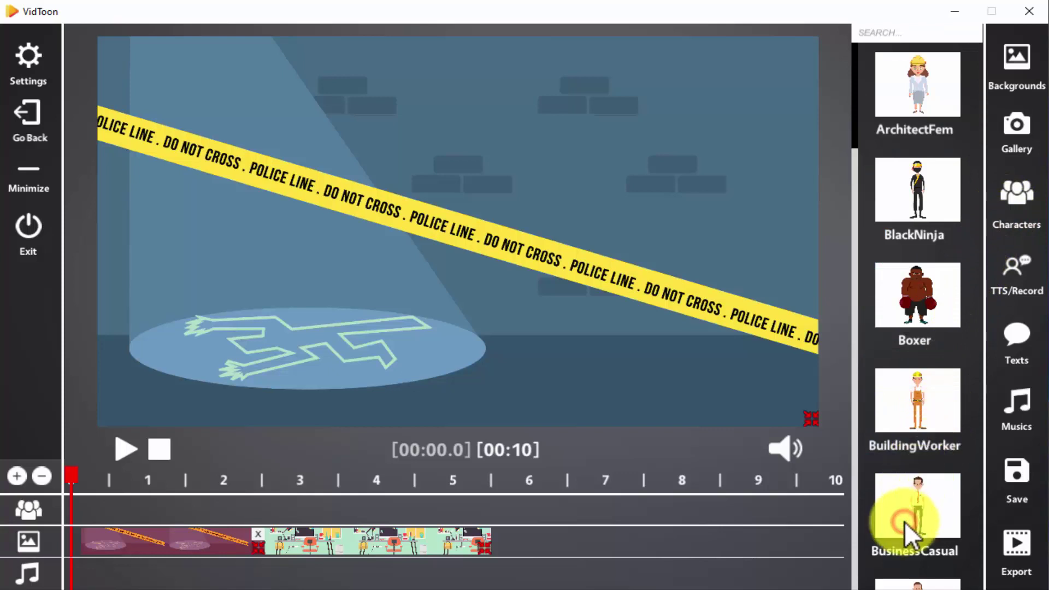
{"action": "scroll", "coordinate": [905, 522], "scroll_direction": "down", "scroll_amount": 1}
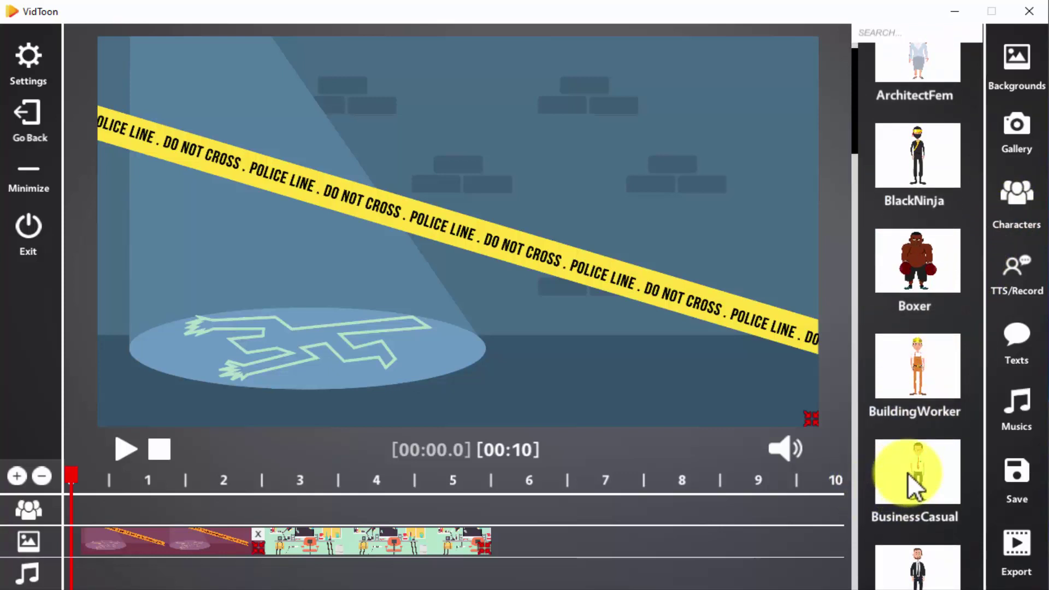
{"action": "mouse_move", "coordinate": [907, 473]}
{"action": "left_mouse_down"}
{"action": "mouse_move", "coordinate": [800, 390]}
{"action": "mouse_move", "coordinate": [623, 463]}
{"action": "mouse_move", "coordinate": [384, 499]}
{"action": "mouse_move", "coordinate": [179, 502]}
{"action": "left_mouse_up"}
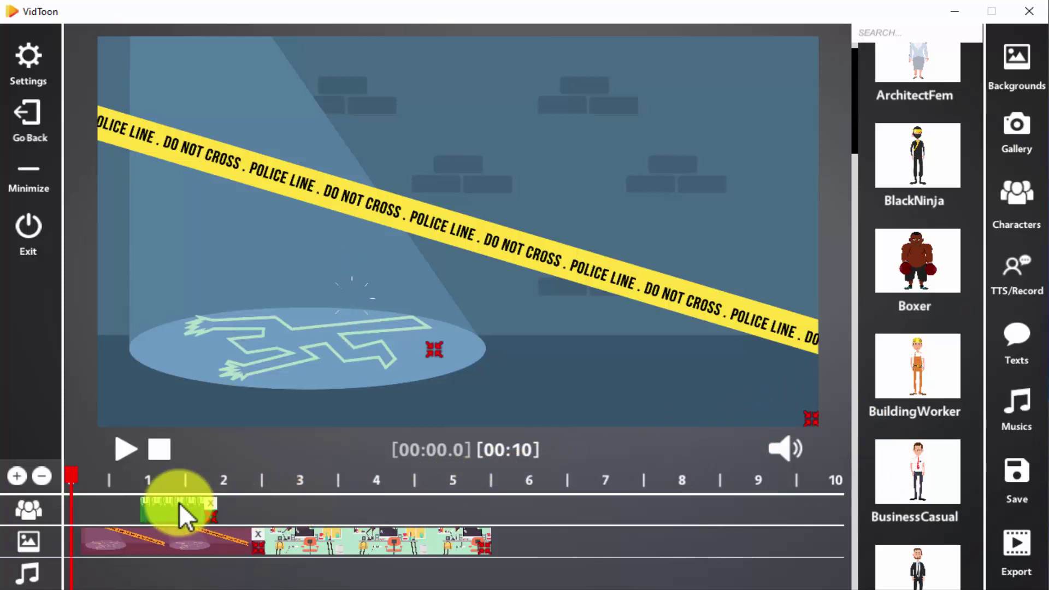
{"action": "left_click_drag", "start_coordinate": [180, 502], "coordinate": [121, 507]}
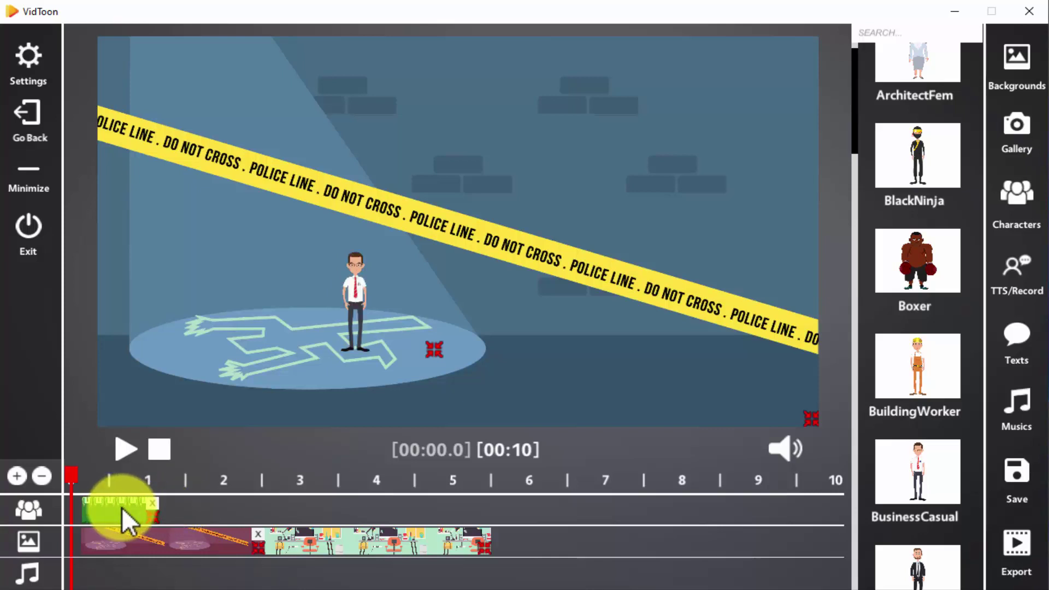
{"action": "left_click_drag", "start_coordinate": [152, 518], "coordinate": [258, 518]}
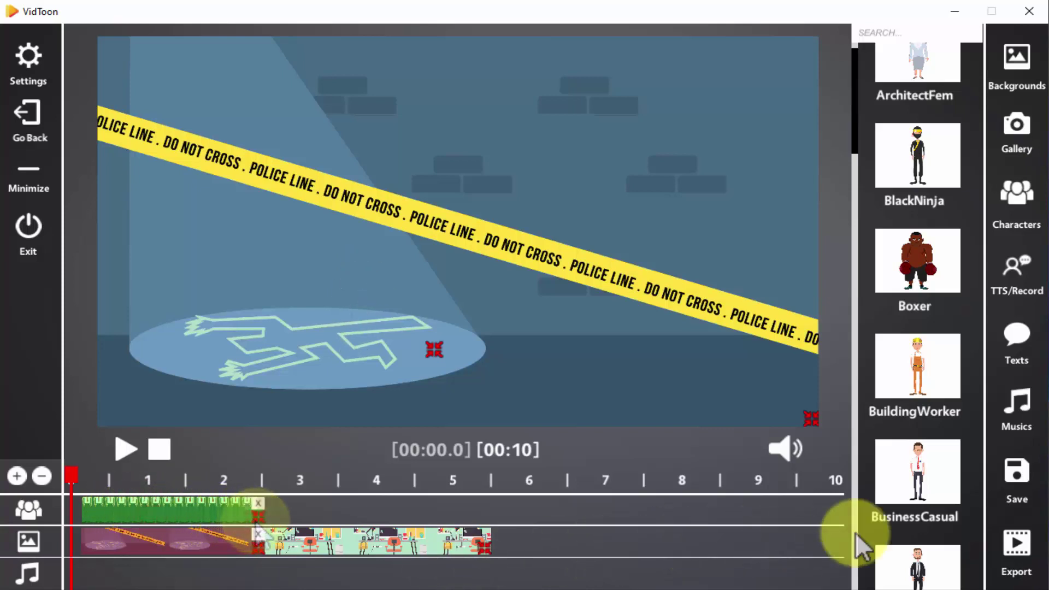
{"action": "left_click_drag", "start_coordinate": [925, 487], "coordinate": [339, 514]}
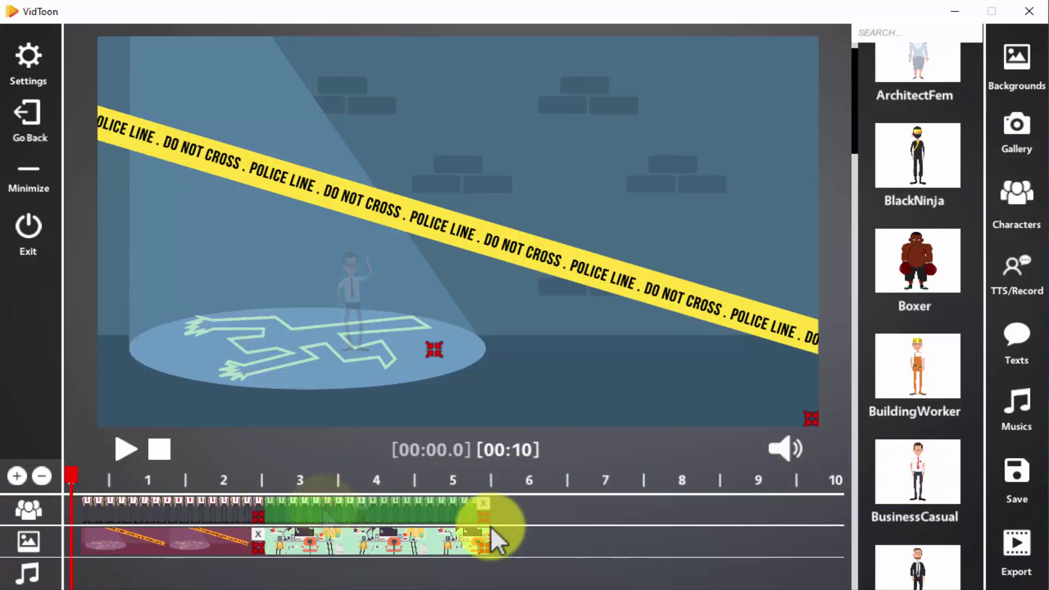
{"action": "left_click_drag", "start_coordinate": [491, 527], "coordinate": [218, 512]}
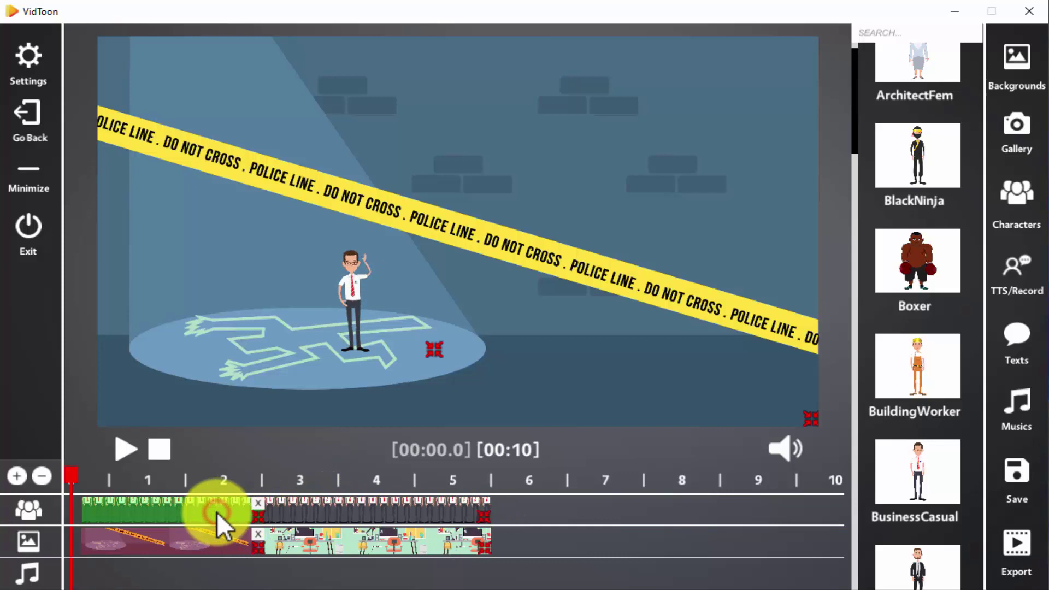
Step: Give the first character a looping 'casual dont know' animation and a Zoom In appear effect
{"action": "left_click", "coordinate": [43, 79]}
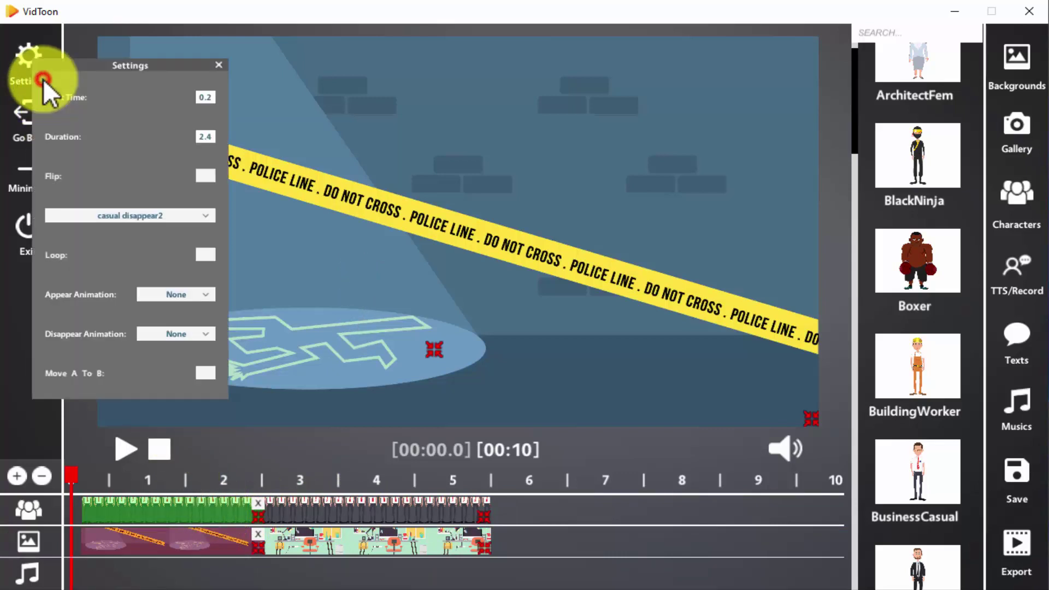
{"action": "left_click", "coordinate": [175, 214]}
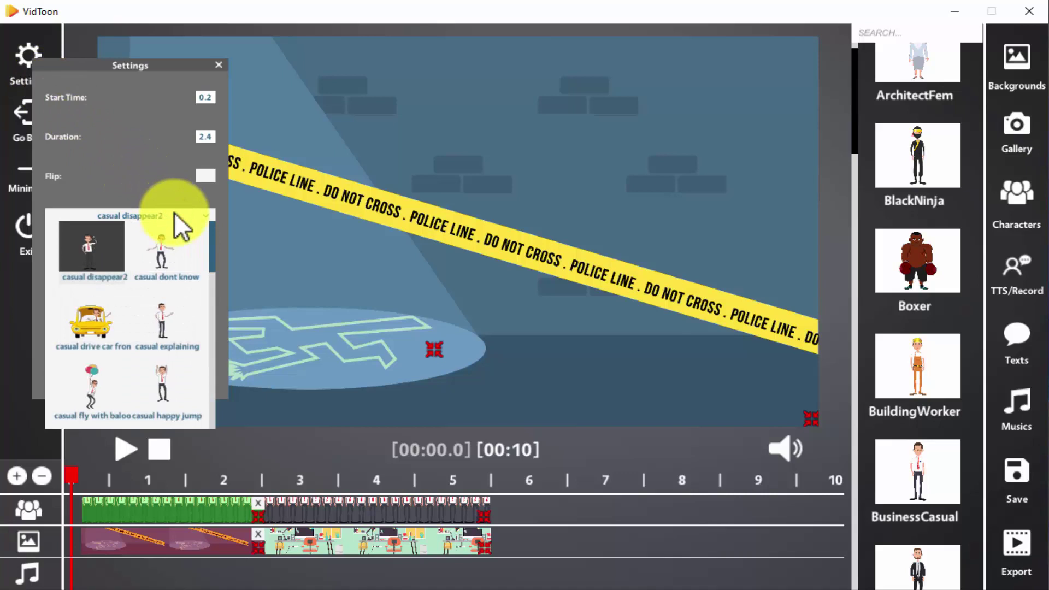
{"action": "left_click", "coordinate": [186, 252]}
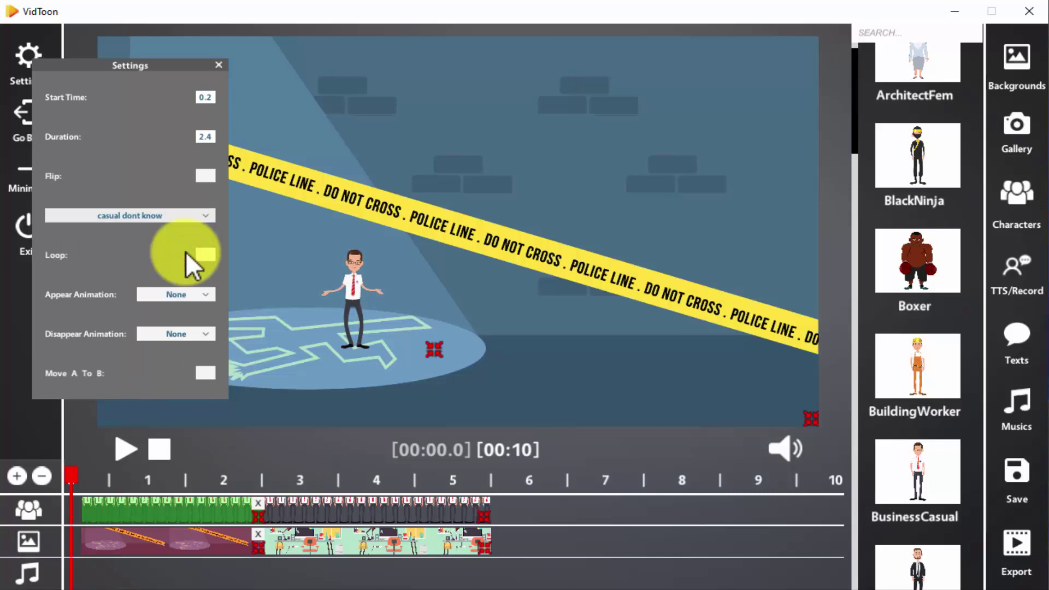
{"action": "left_click", "coordinate": [201, 260]}
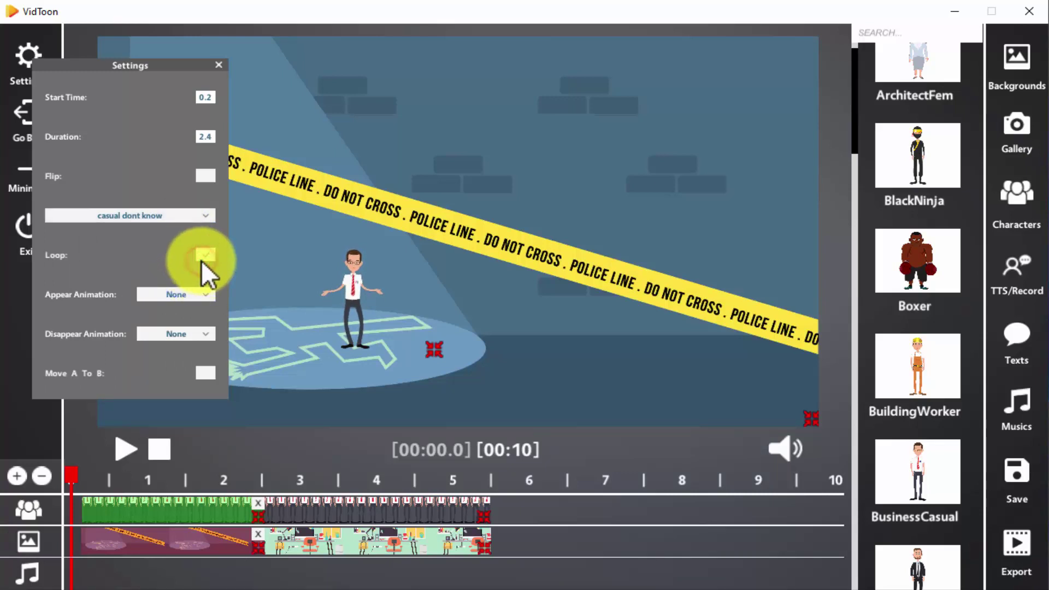
{"action": "left_click", "coordinate": [203, 292]}
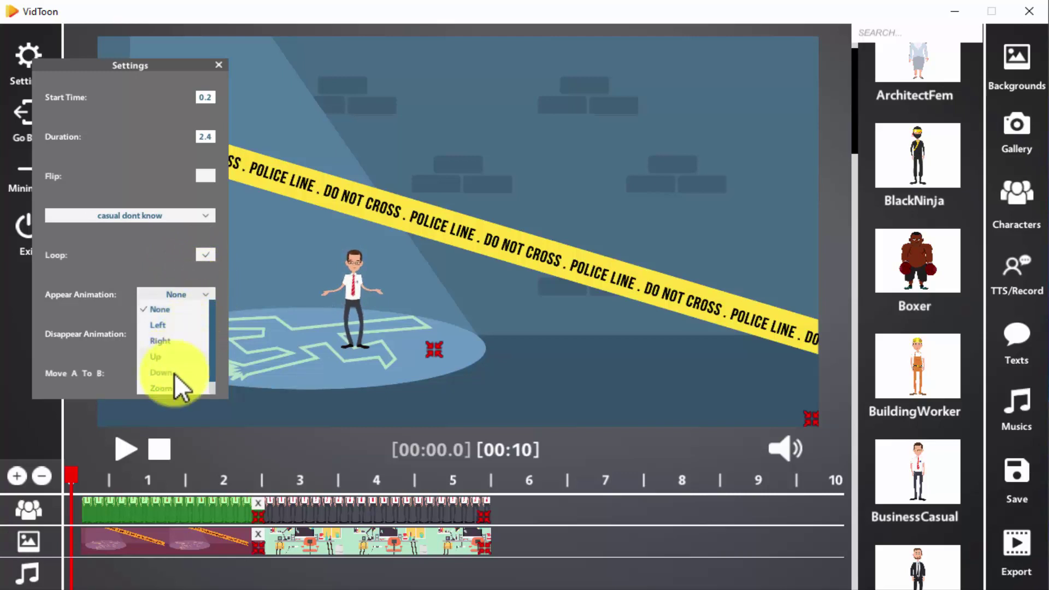
{"action": "left_click", "coordinate": [168, 387]}
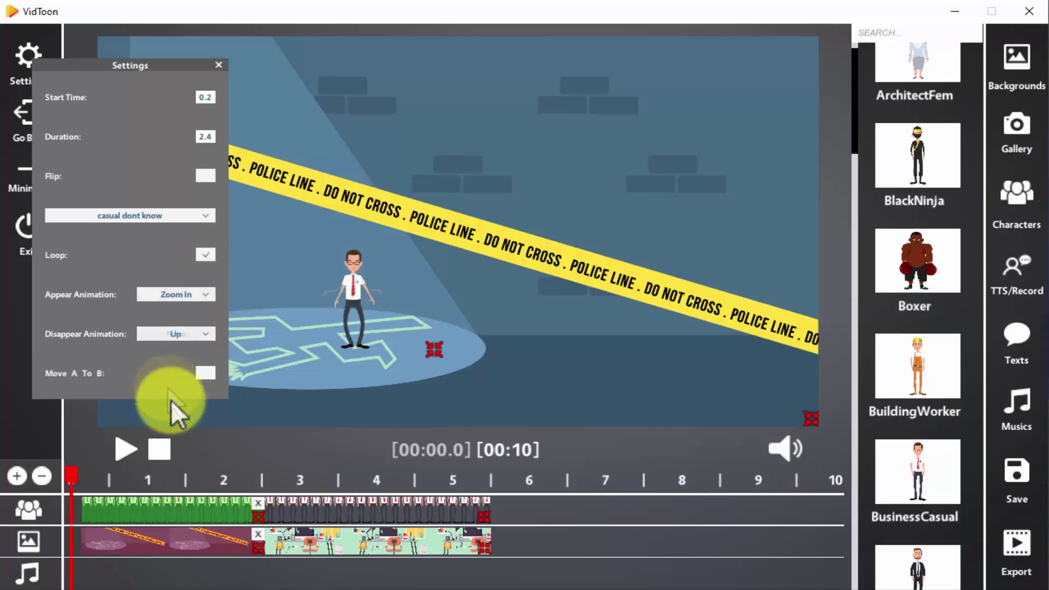
Step: Set the character's A-to-B movement toward the right, enlarge him, and place him on the spotlight
{"action": "mouse_move", "coordinate": [346, 287]}
{"action": "left_mouse_down"}
{"action": "mouse_move", "coordinate": [284, 305]}
{"action": "mouse_move", "coordinate": [260, 251]}
{"action": "left_mouse_up"}
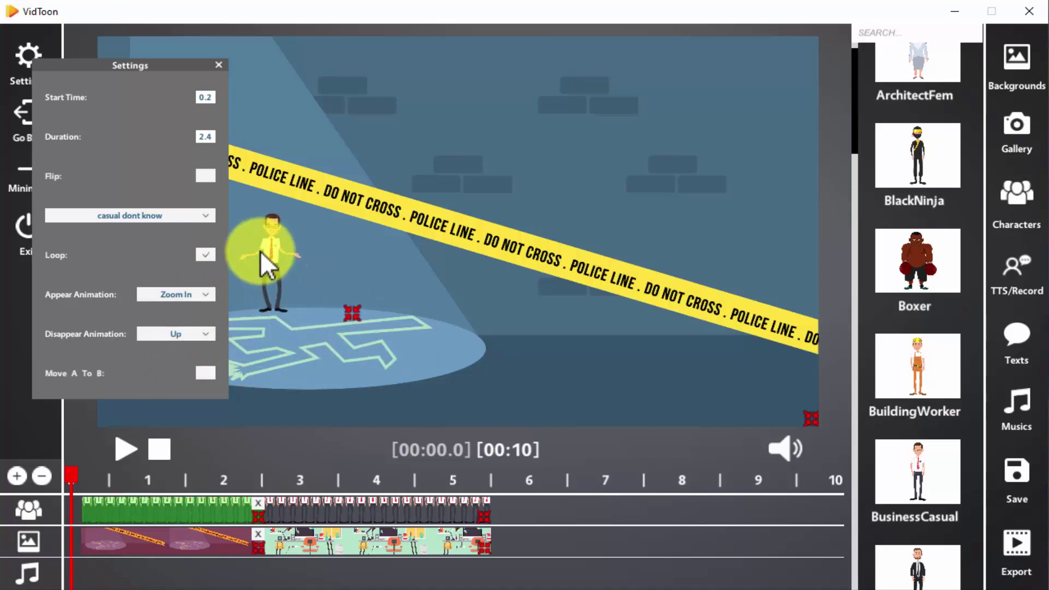
{"action": "left_click", "coordinate": [201, 373]}
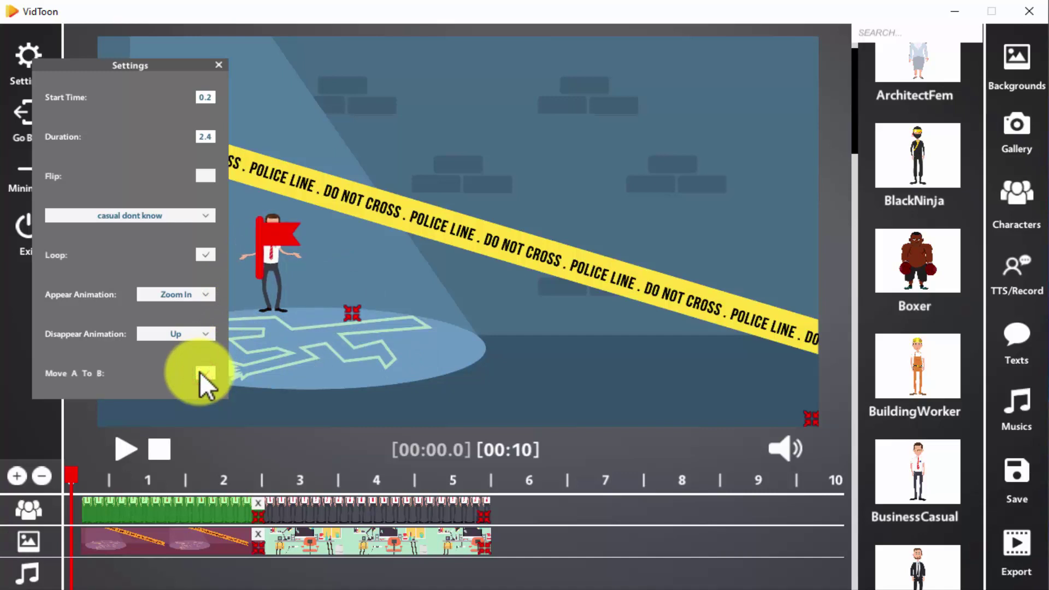
{"action": "mouse_move", "coordinate": [291, 247]}
{"action": "left_mouse_down"}
{"action": "mouse_move", "coordinate": [374, 244]}
{"action": "mouse_move", "coordinate": [606, 270]}
{"action": "mouse_move", "coordinate": [763, 310]}
{"action": "left_mouse_up"}
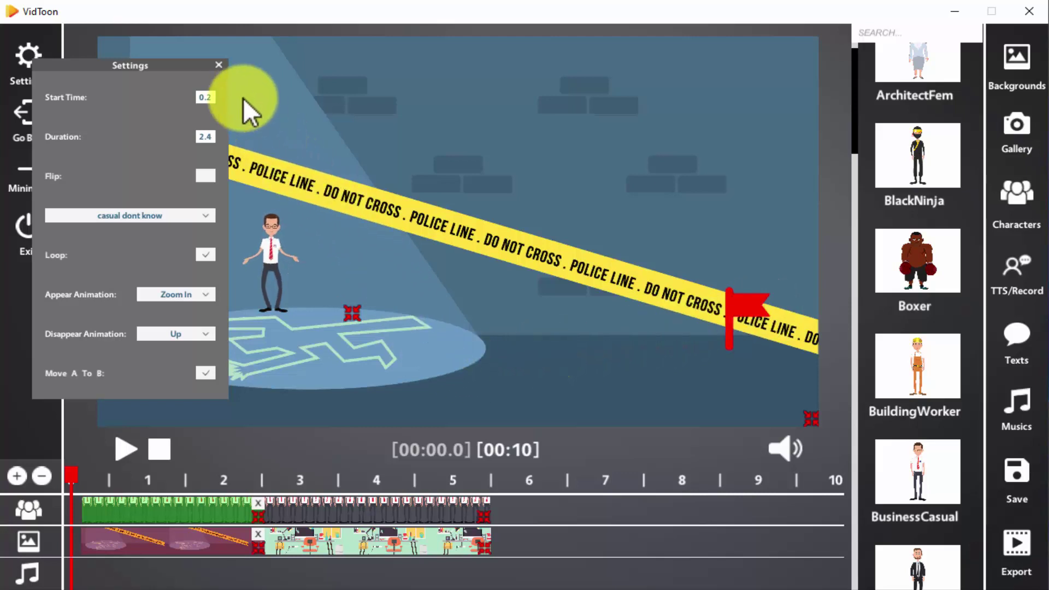
{"action": "left_click", "coordinate": [219, 65]}
{"action": "left_click_drag", "start_coordinate": [325, 295], "coordinate": [398, 374]}
{"action": "left_click_drag", "start_coordinate": [308, 311], "coordinate": [241, 305]}
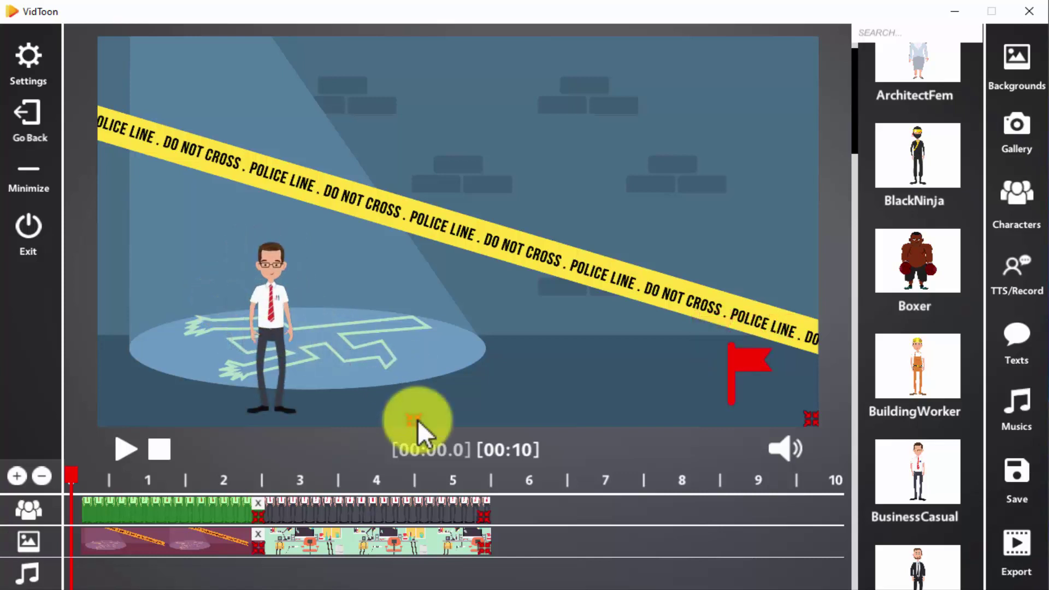
Step: Select the second scene's character clip and move the character to the lower right
{"action": "left_click", "coordinate": [348, 541]}
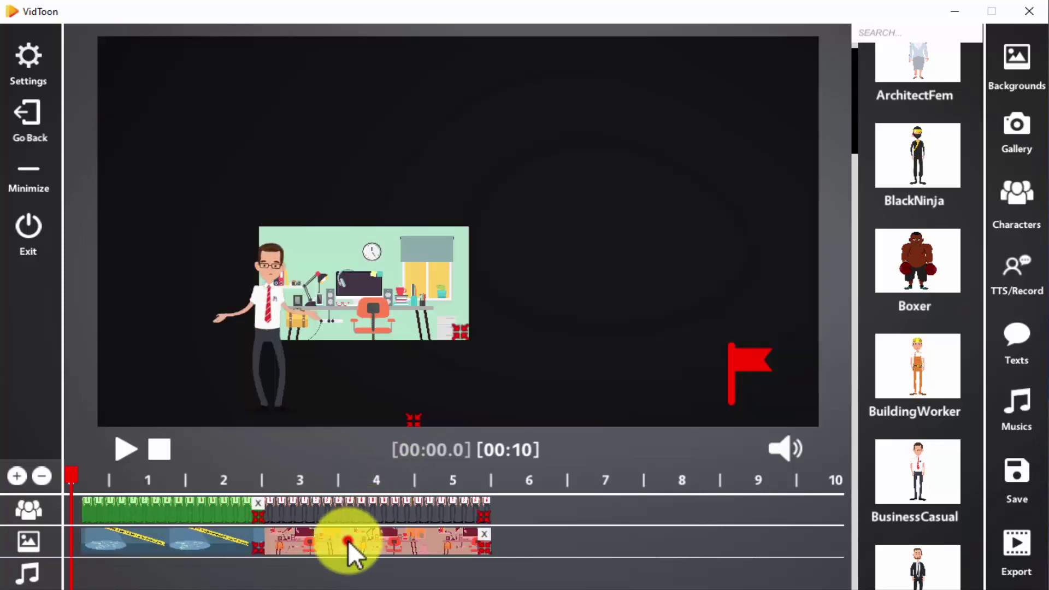
{"action": "left_click", "coordinate": [362, 507]}
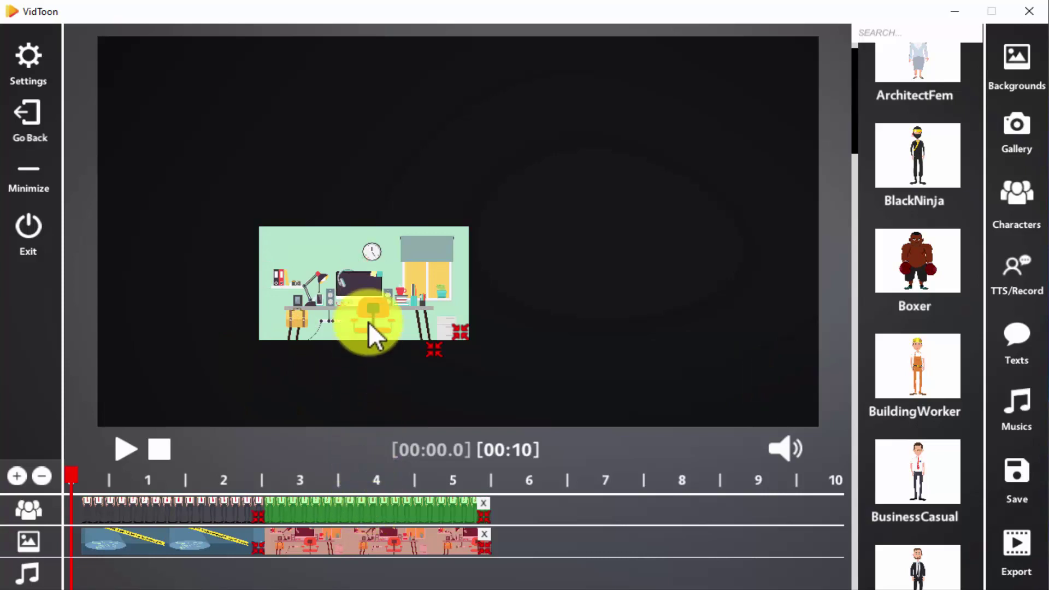
{"action": "mouse_move", "coordinate": [385, 310]}
{"action": "left_mouse_down"}
{"action": "mouse_move", "coordinate": [530, 351]}
{"action": "mouse_move", "coordinate": [671, 365]}
{"action": "mouse_move", "coordinate": [701, 352]}
{"action": "left_mouse_up"}
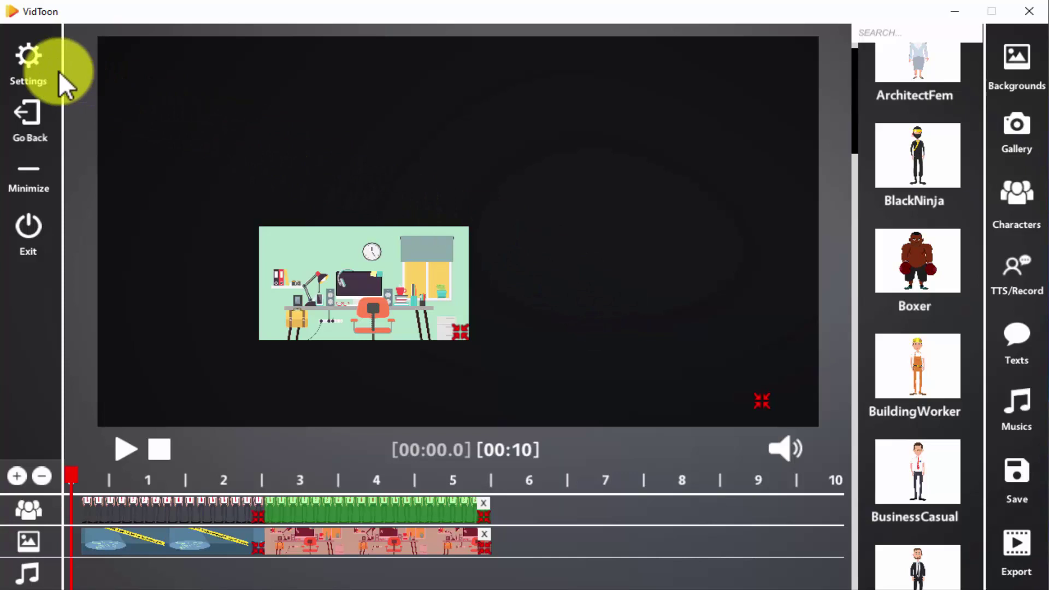
Step: Give the second character the 'casual have idea' animation, flip him horizontally, and enlarge him
{"action": "left_click", "coordinate": [31, 61]}
{"action": "left_click", "coordinate": [187, 215]}
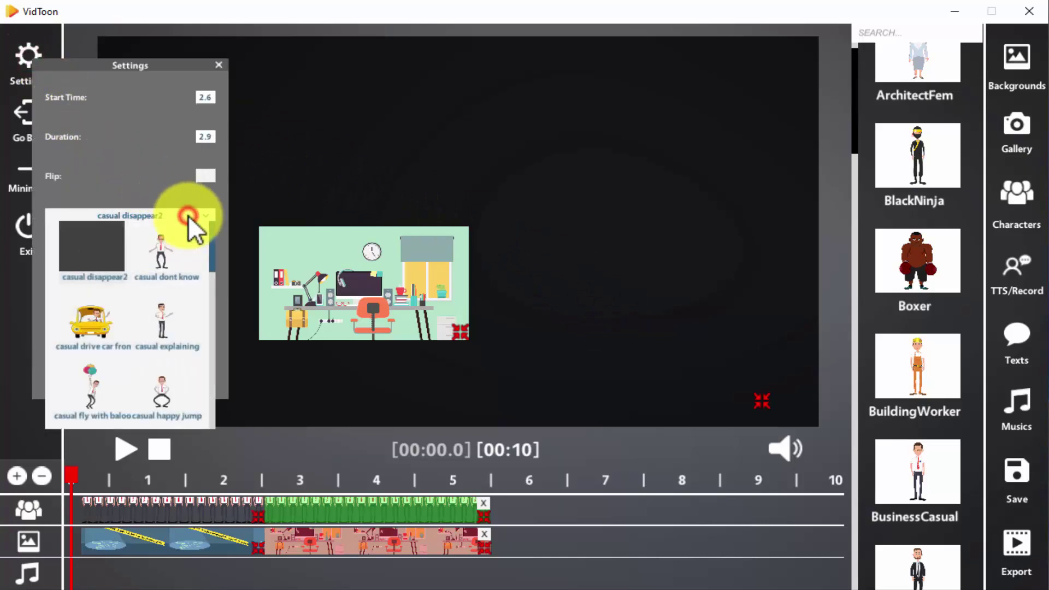
{"action": "left_click_drag", "start_coordinate": [211, 243], "coordinate": [165, 285]}
{"action": "left_click", "coordinate": [96, 301]}
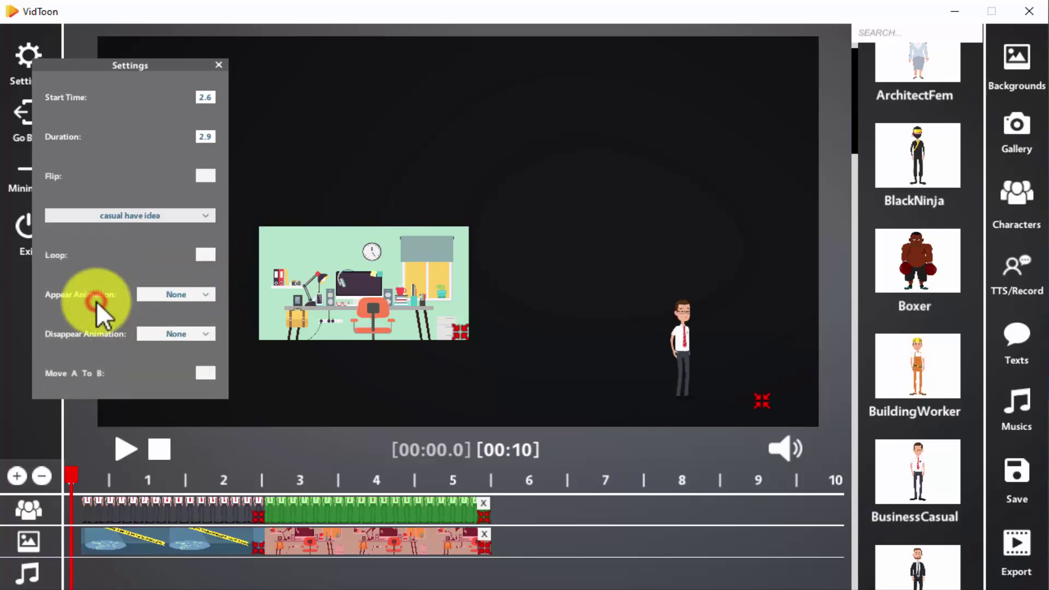
{"action": "left_click", "coordinate": [200, 177]}
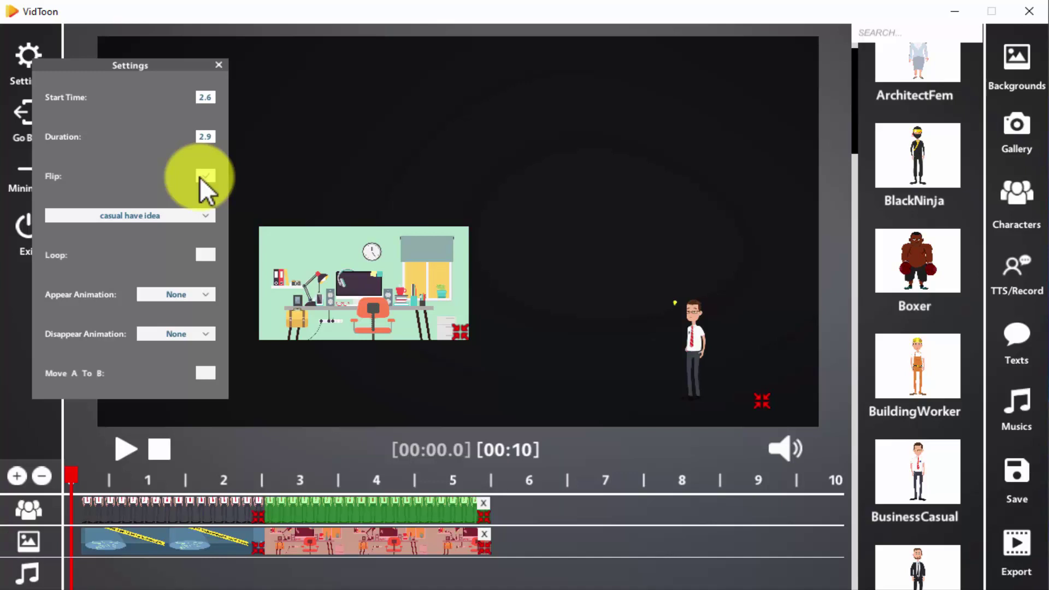
{"action": "left_click_drag", "start_coordinate": [678, 350], "coordinate": [819, 454]}
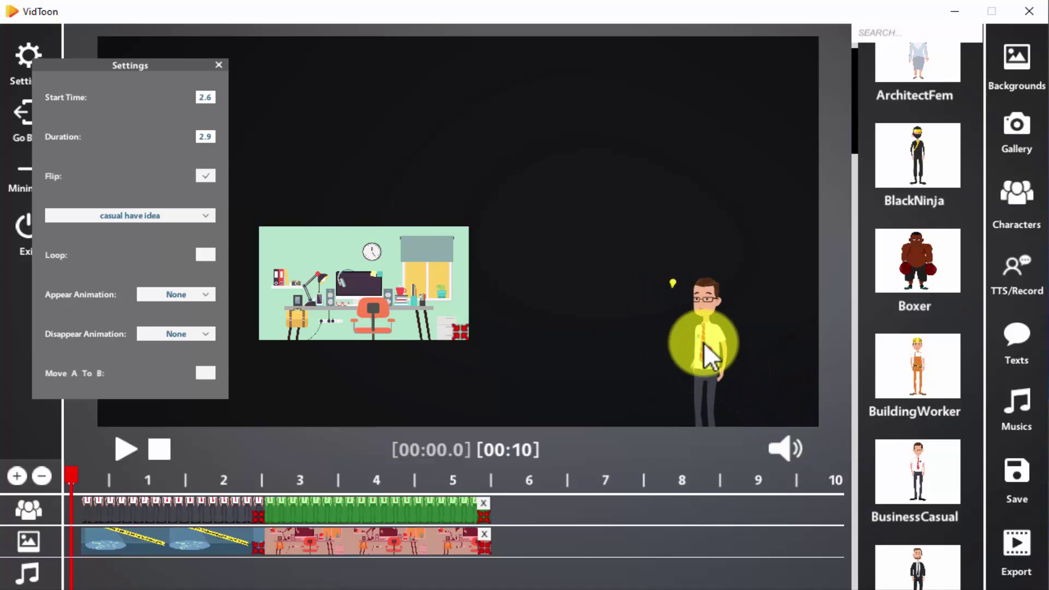
Step: Move the office picture to the upper-left of the stage and enlarge it
{"action": "left_click", "coordinate": [219, 66]}
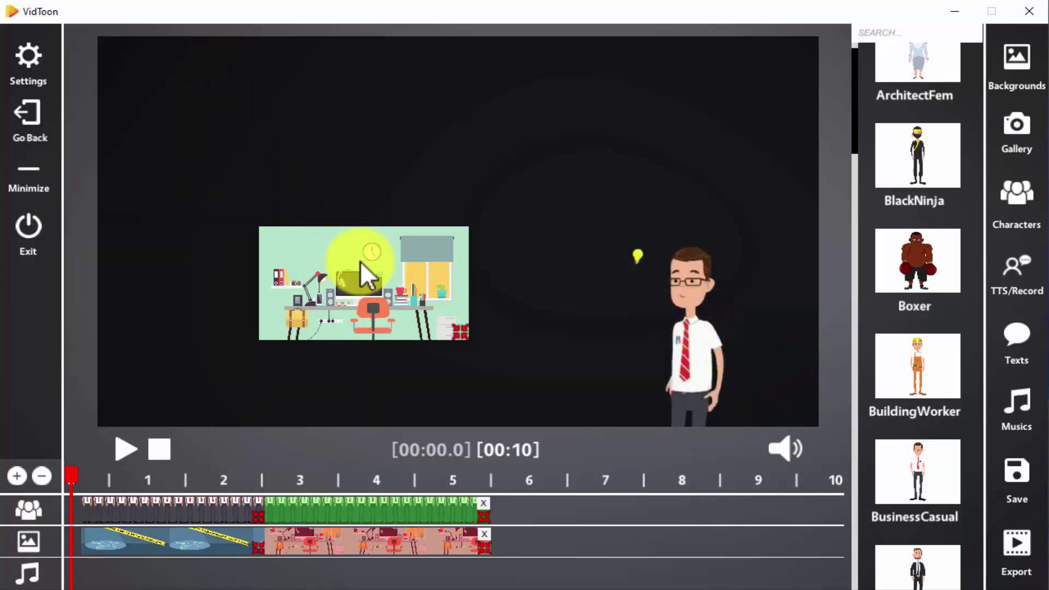
{"action": "left_click_drag", "start_coordinate": [360, 263], "coordinate": [230, 140]}
{"action": "left_click_drag", "start_coordinate": [337, 191], "coordinate": [525, 369]}
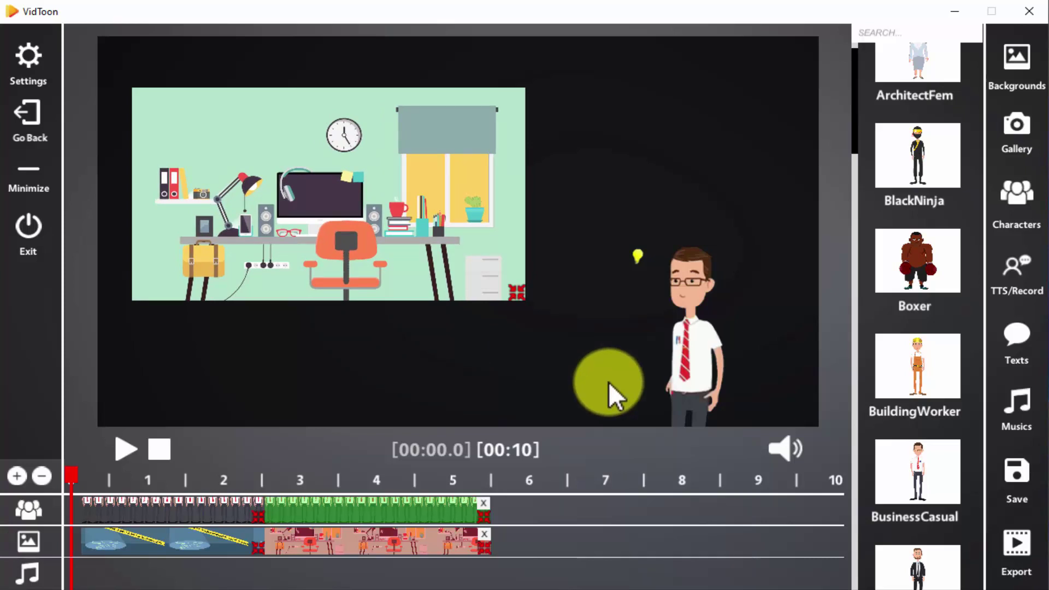
Step: Add Music 2 from the music library to the timeline's music track
{"action": "left_click", "coordinate": [1009, 423]}
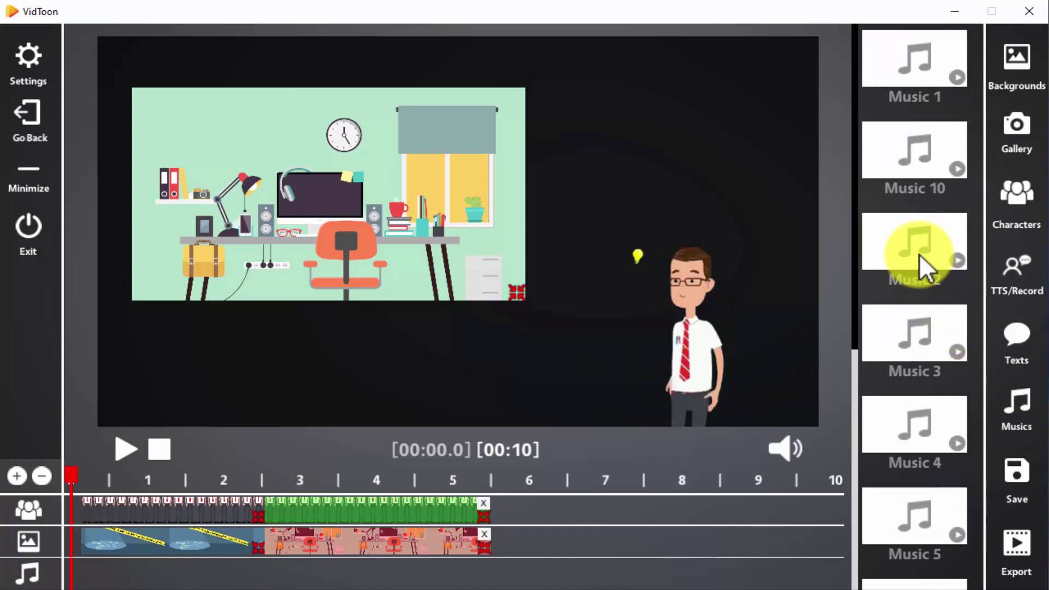
{"action": "left_click_drag", "start_coordinate": [919, 254], "coordinate": [160, 573]}
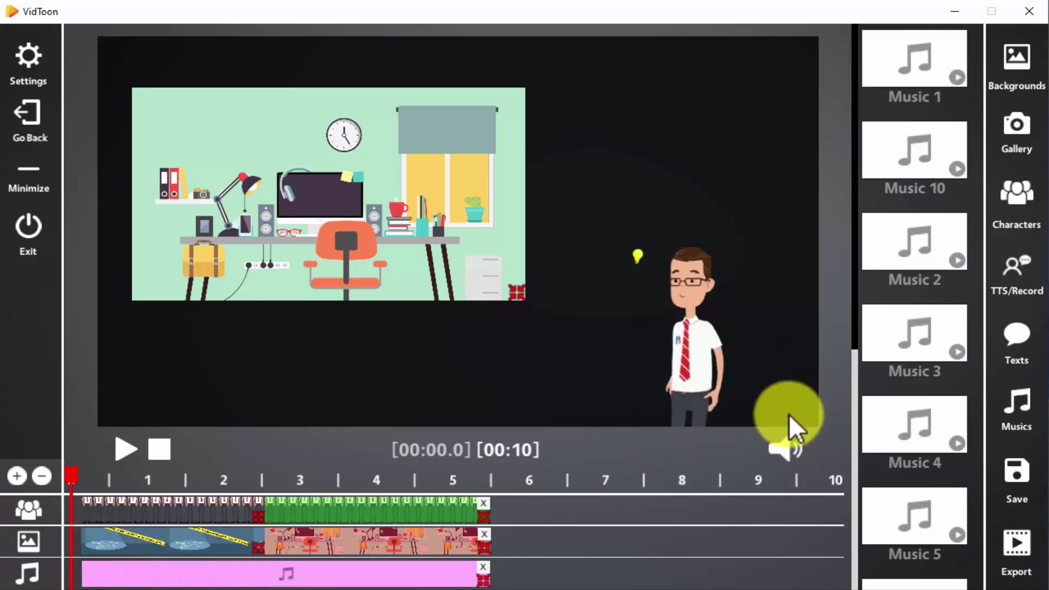
Step: Add a speech-bubble caption reading 'Best Idea Ever!' to the second scene and place it upper right
{"action": "left_click", "coordinate": [1011, 350]}
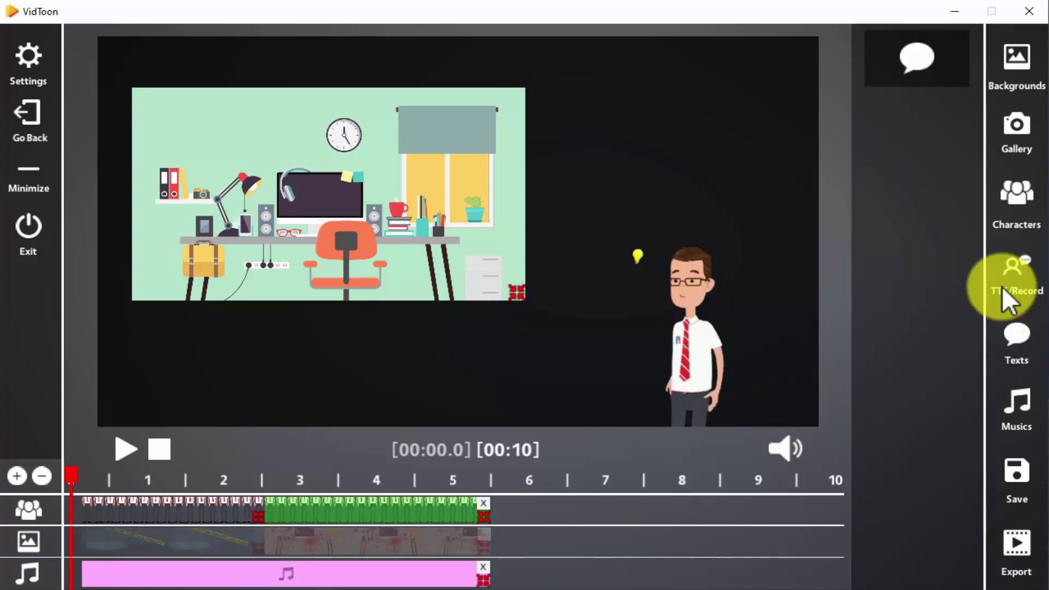
{"action": "left_click_drag", "start_coordinate": [922, 64], "coordinate": [380, 548]}
{"action": "left_click", "coordinate": [33, 61]}
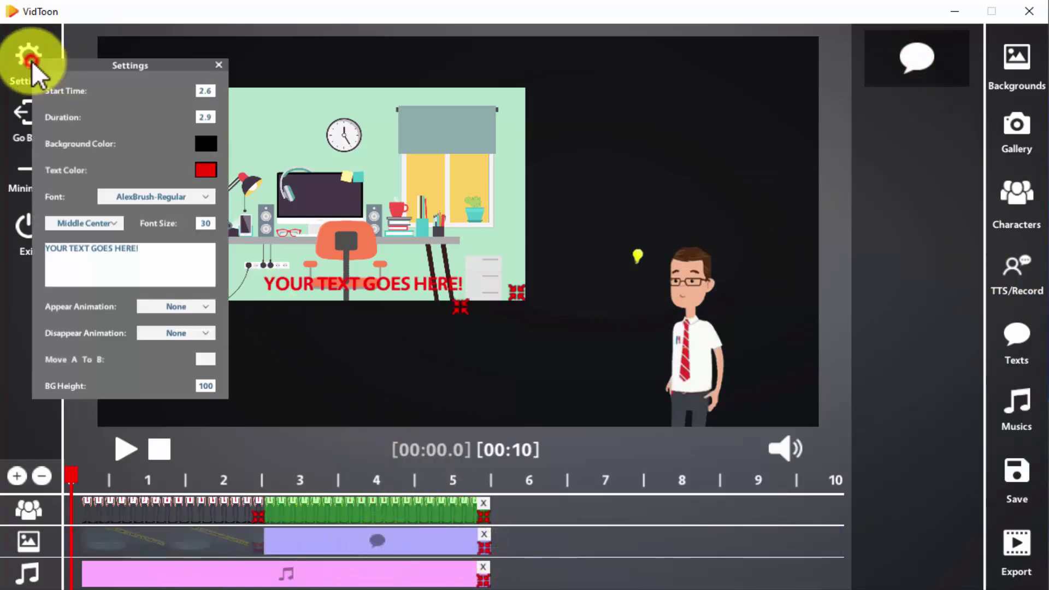
{"action": "triple_click", "coordinate": [139, 261]}
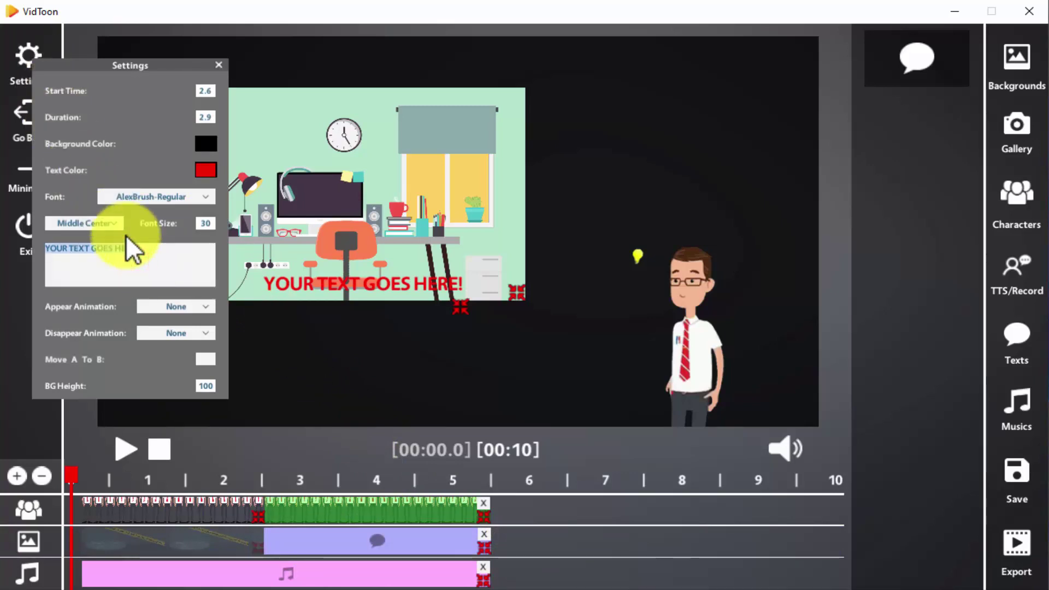
{"action": "key", "text": "BackSpace"}
{"action": "type", "text": "Best Idea Ever!"}
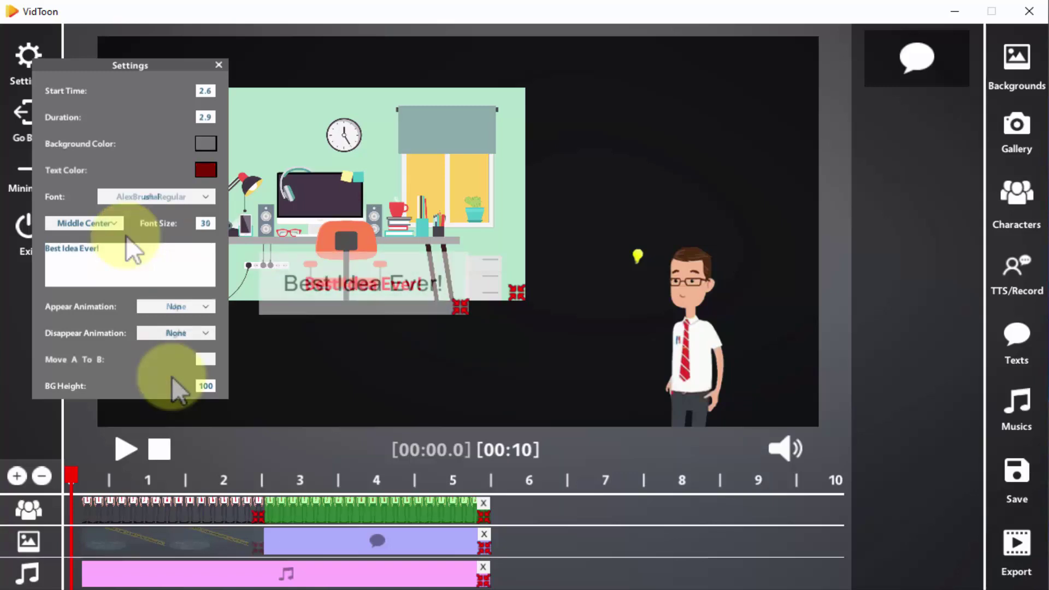
{"action": "left_click", "coordinate": [219, 64]}
{"action": "left_click_drag", "start_coordinate": [327, 250], "coordinate": [650, 145]}
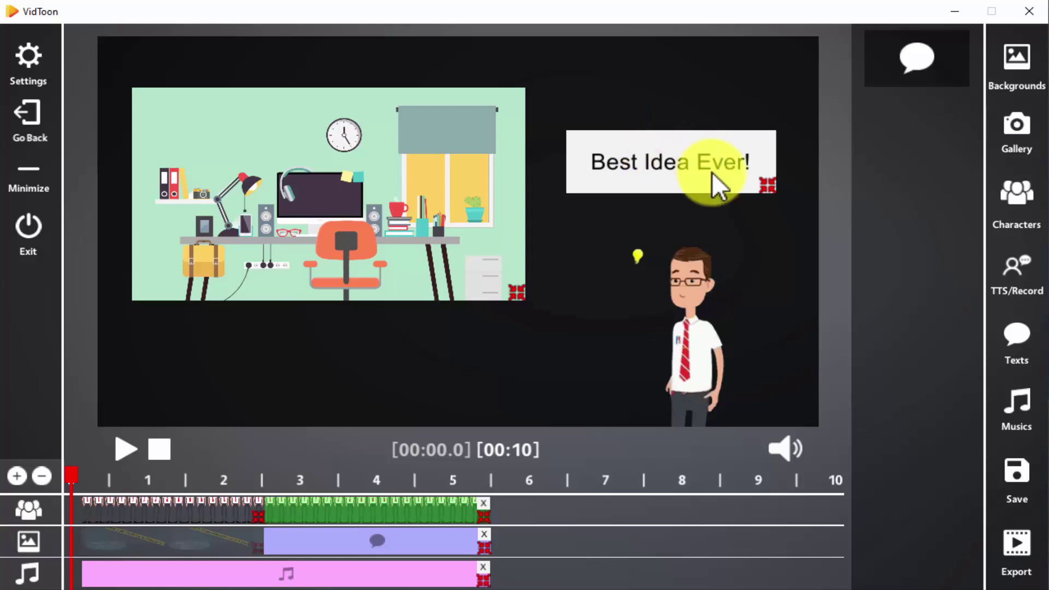
Step: Add a text-to-speech clip to the timeline, stretched to the video's end
{"action": "left_click", "coordinate": [1015, 280]}
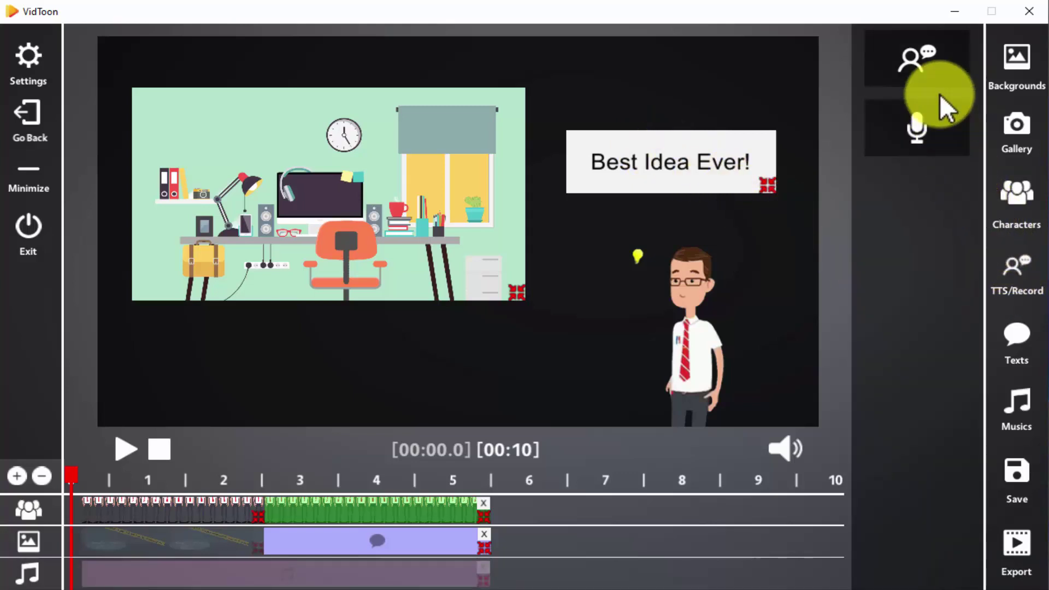
{"action": "left_click", "coordinate": [928, 68]}
{"action": "left_click_drag", "start_coordinate": [929, 68], "coordinate": [345, 578]}
{"action": "left_click_drag", "start_coordinate": [416, 576], "coordinate": [498, 574]}
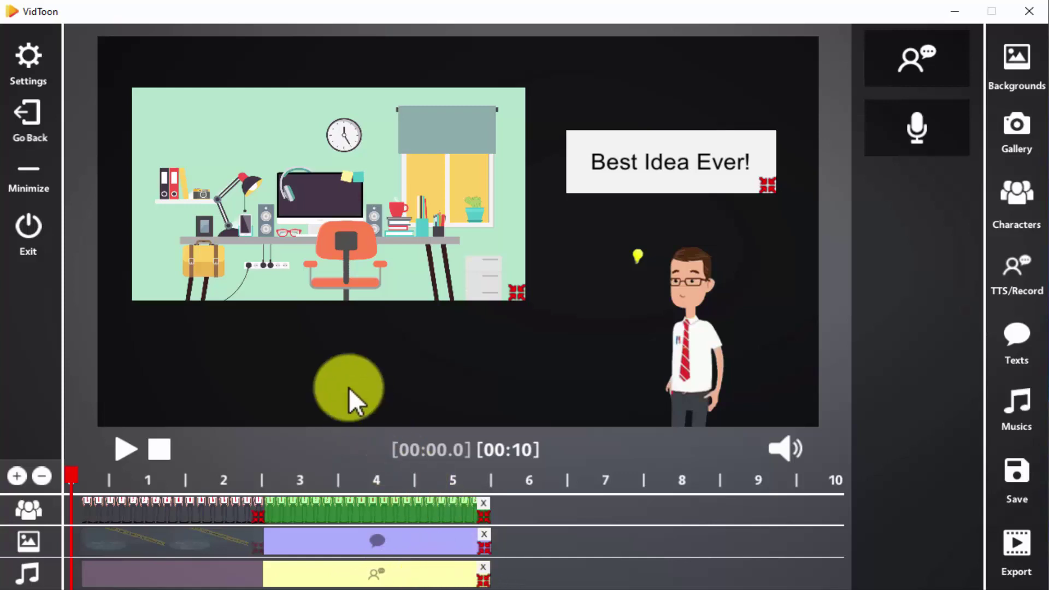
Step: Make the speech clip say 'Best idea ever!' in the Microsoft David Desktop voice
{"action": "left_click", "coordinate": [45, 62]}
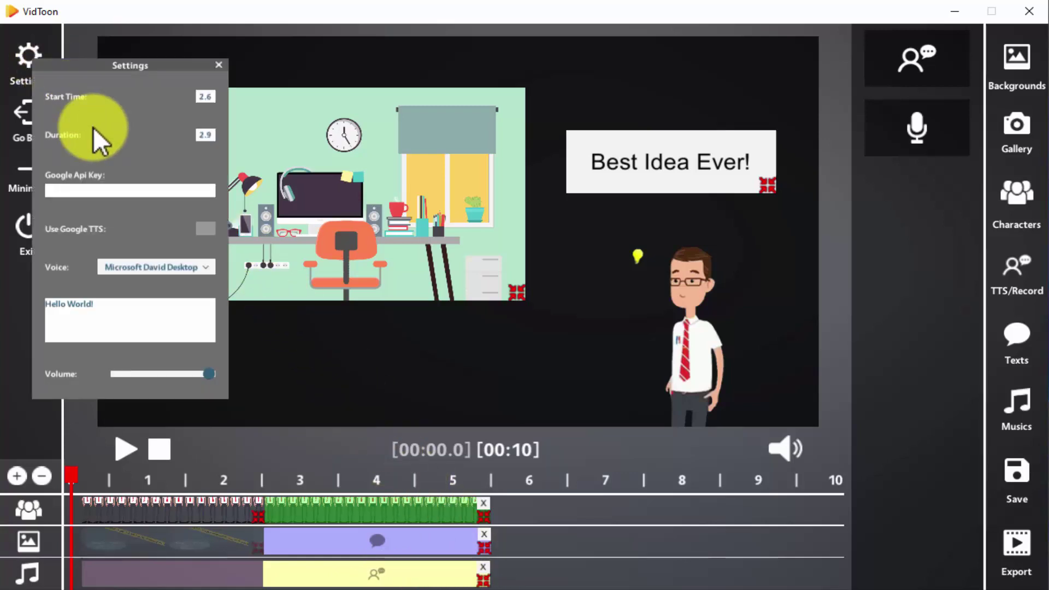
{"action": "triple_click", "coordinate": [156, 311]}
{"action": "type", "text": "Best idea ever!"}
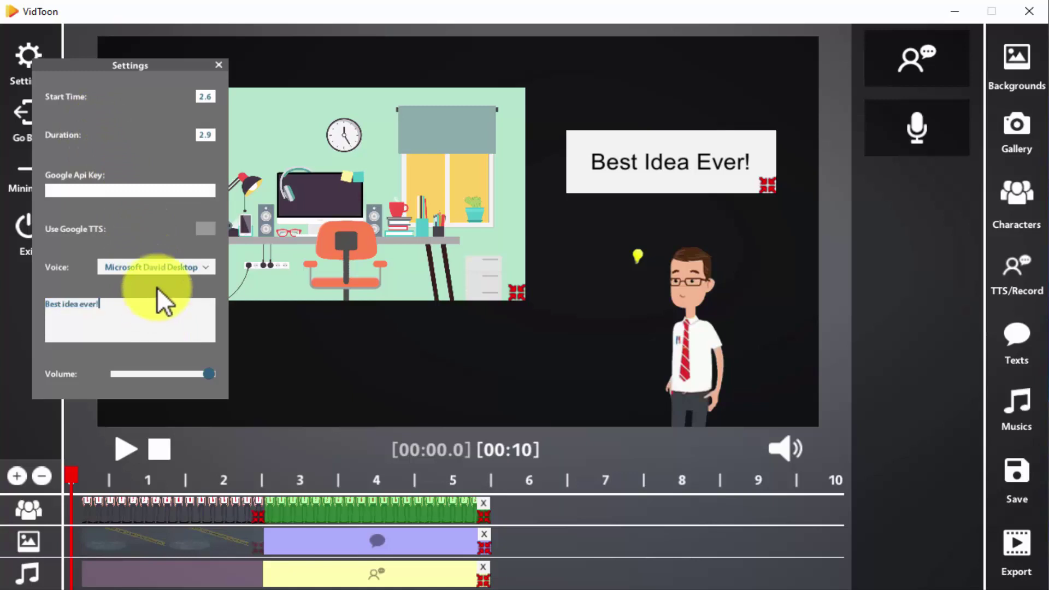
{"action": "left_click", "coordinate": [167, 271]}
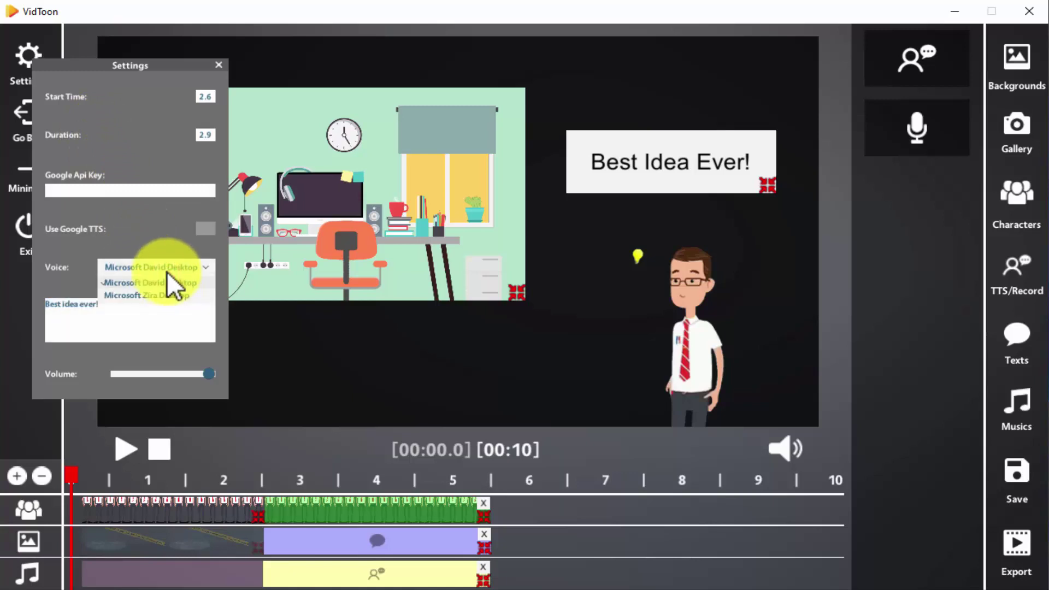
{"action": "left_click", "coordinate": [166, 284]}
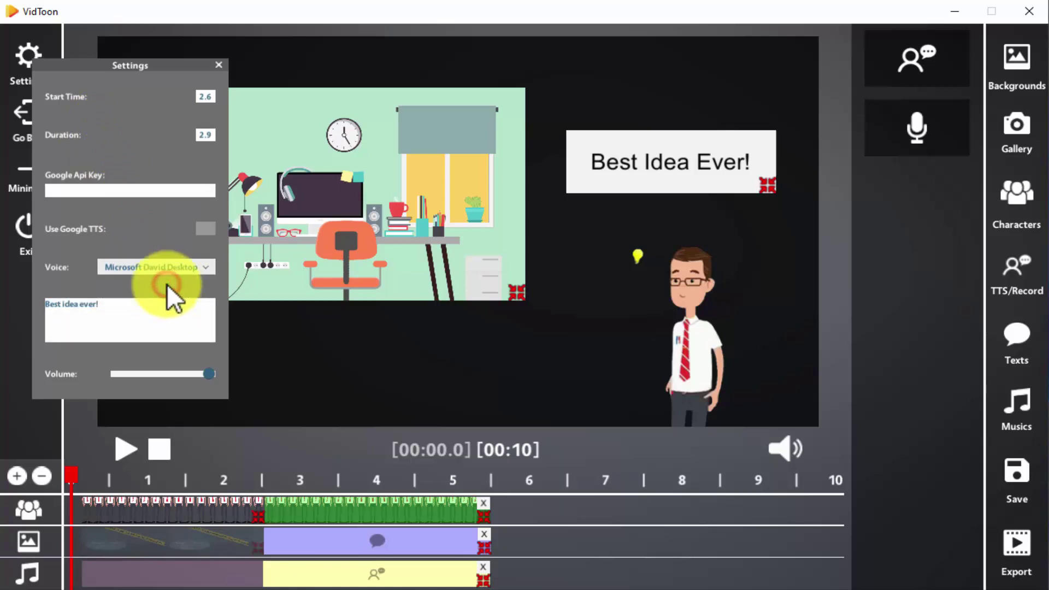
{"action": "left_click", "coordinate": [218, 65]}
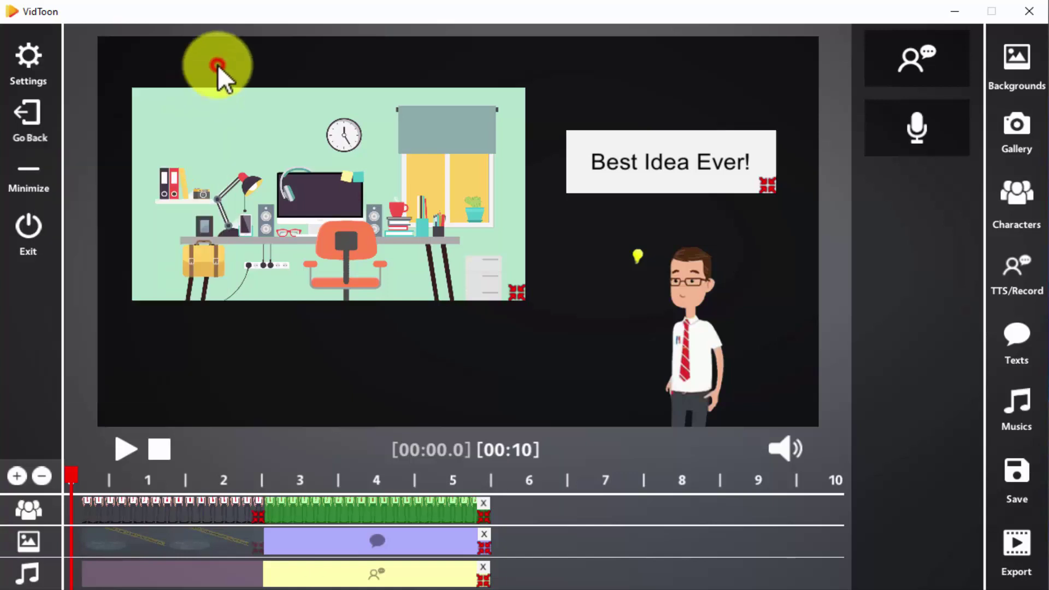
{"action": "left_click", "coordinate": [120, 451]}
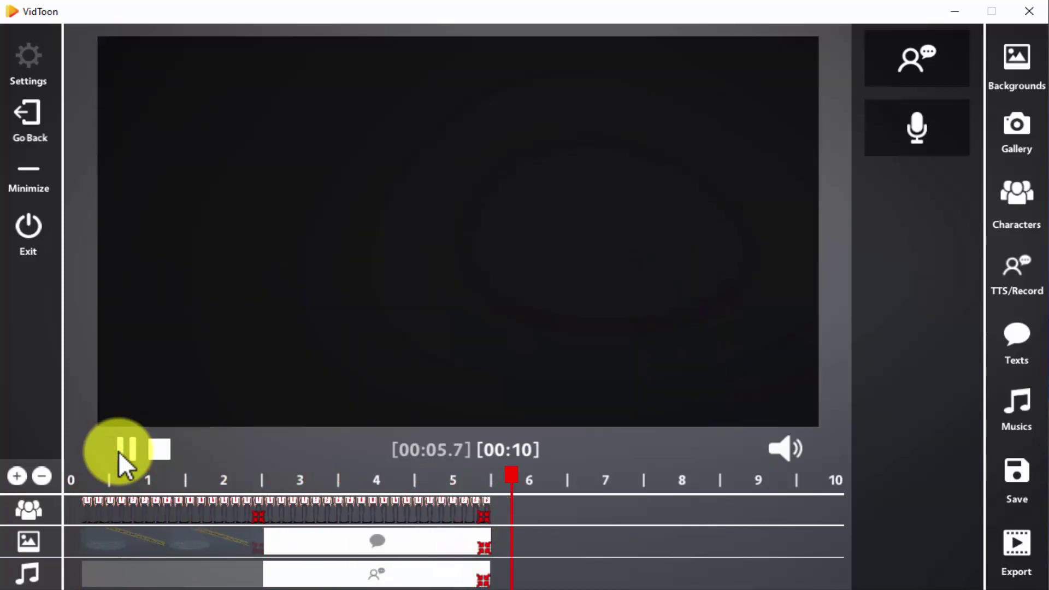
{"action": "left_click", "coordinate": [119, 452]}
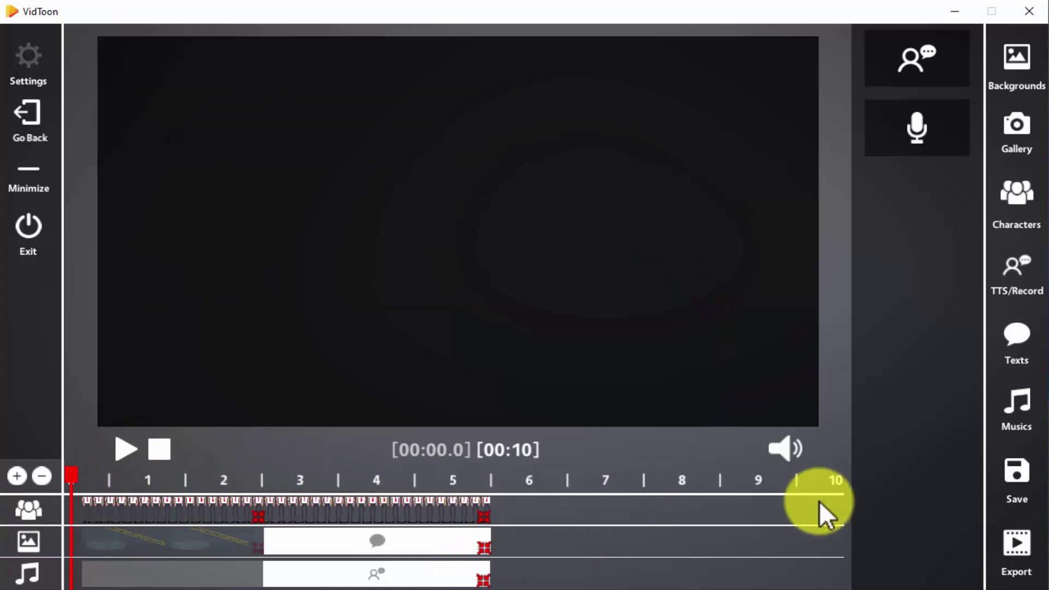
Step: Save the project as 'Project' and export the video under the file name 'Project'
{"action": "left_click", "coordinate": [1000, 485]}
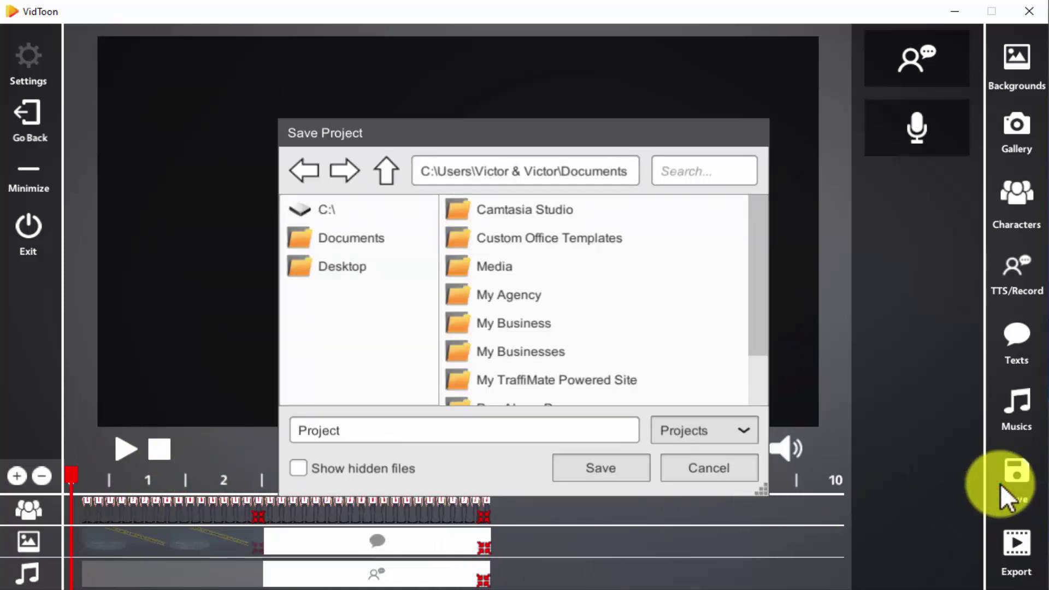
{"action": "left_click", "coordinate": [648, 467]}
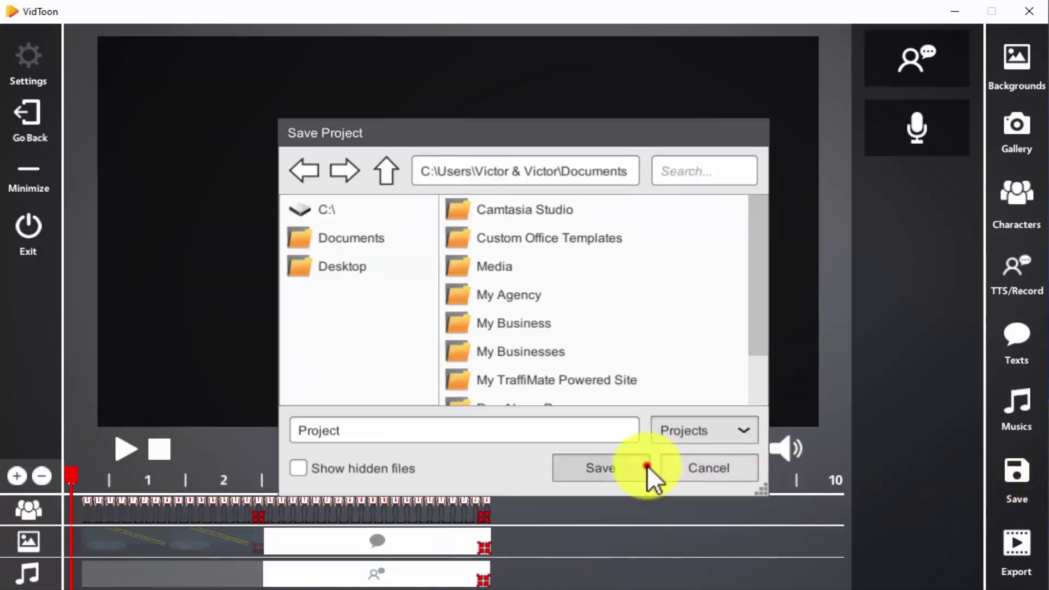
{"action": "left_click", "coordinate": [1004, 579]}
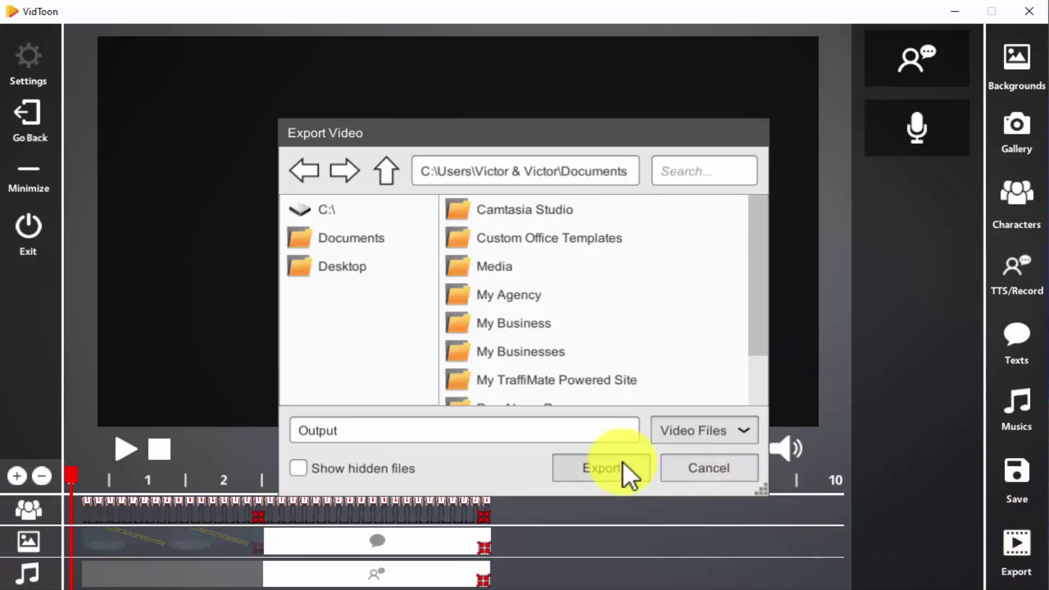
{"action": "left_click", "coordinate": [613, 432]}
{"action": "type", "text": "Project"}
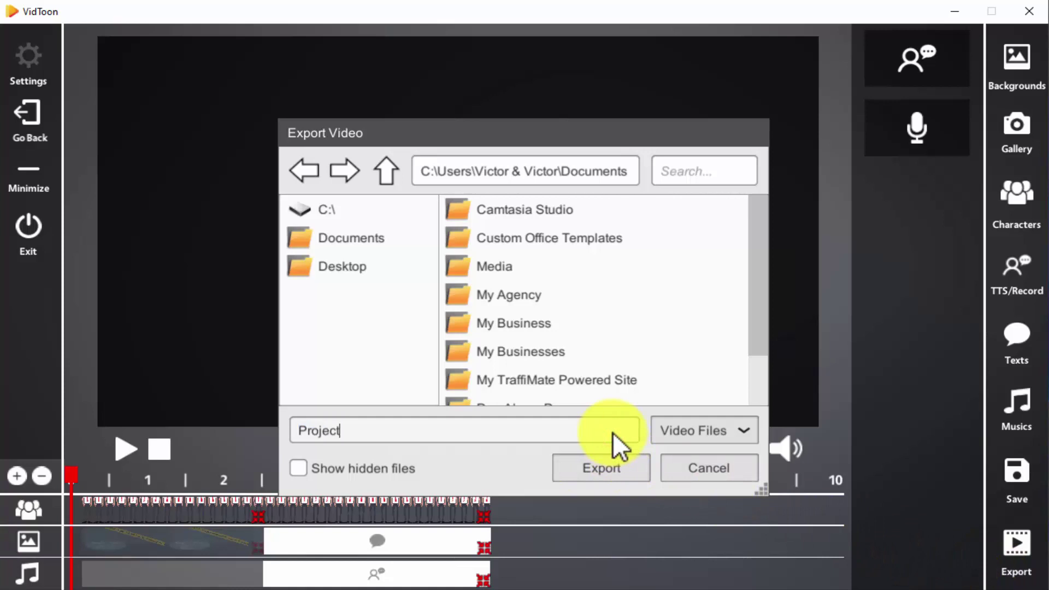
{"action": "left_click", "coordinate": [630, 473]}
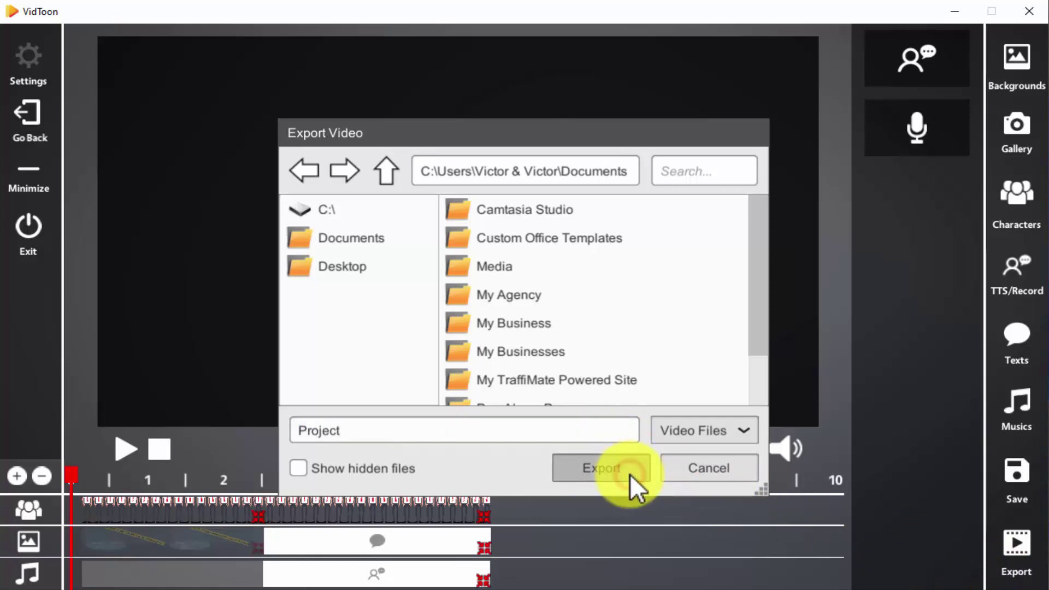